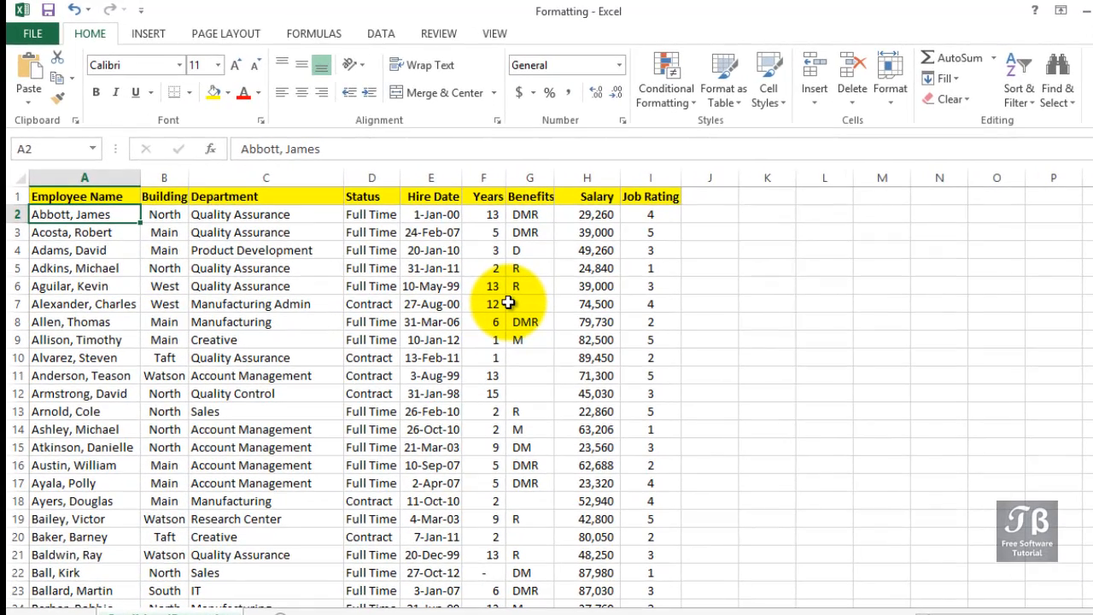
Select the Years column F and show the Highlight Cells Rules options under Conditional Formatting.
left_click(493, 178)
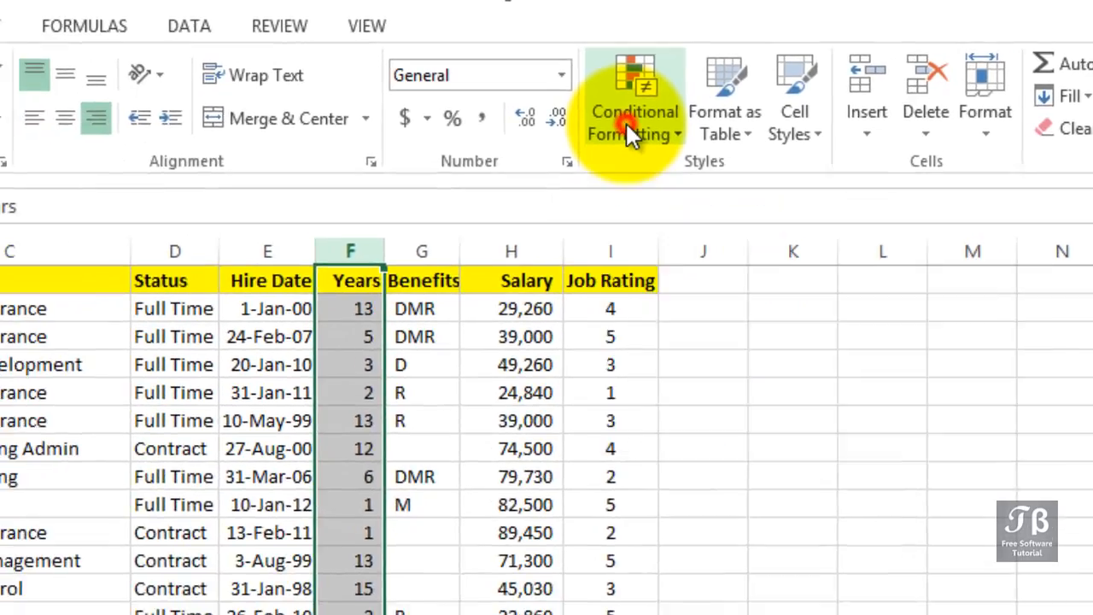
left_click(516, 152)
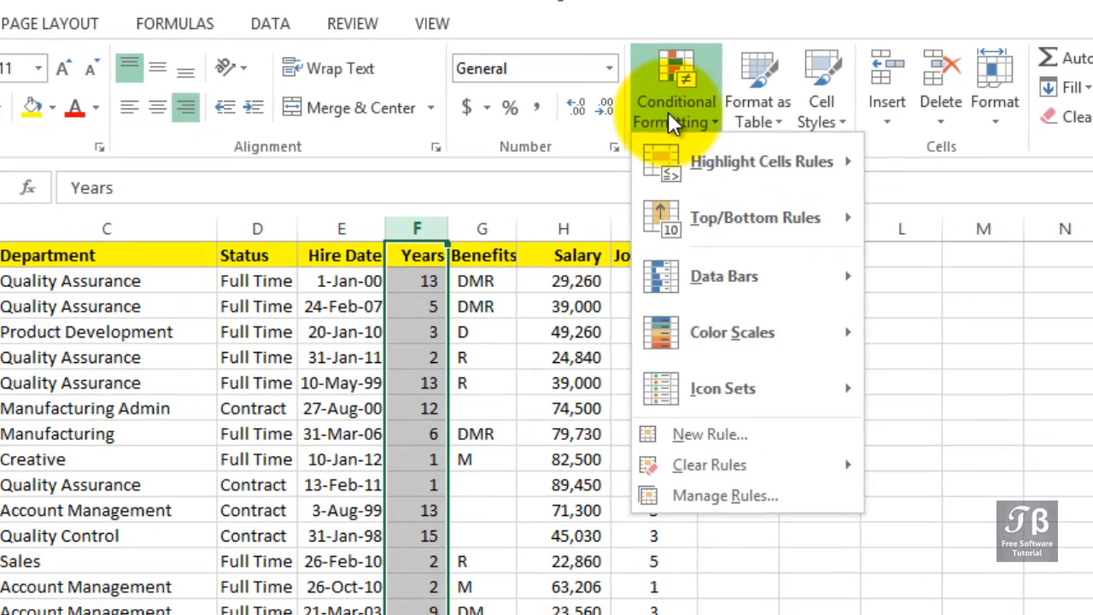
mouse_move(709, 160)
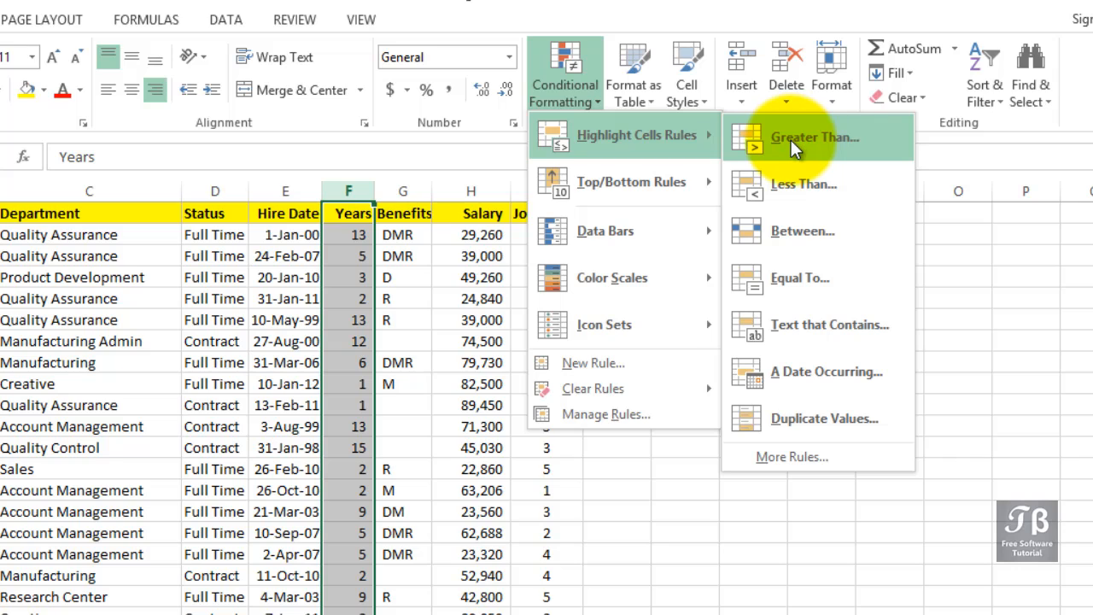
Set up a Greater Than rule on Years with threshold 10 and Green Fill with Dark Green Text.
left_click(791, 140)
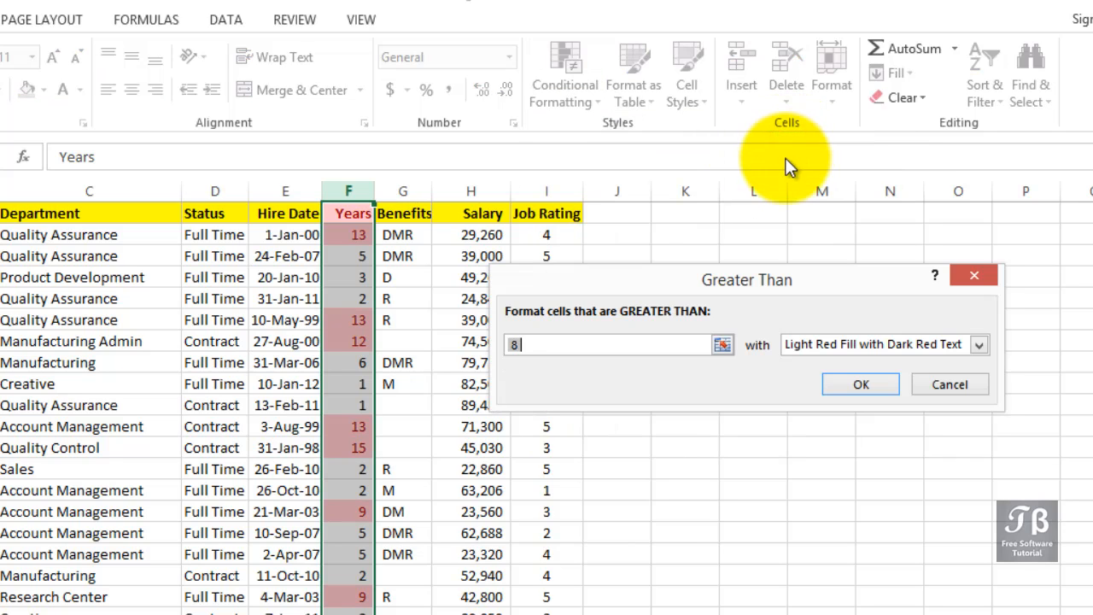
left_click_drag(687, 275, 658, 321)
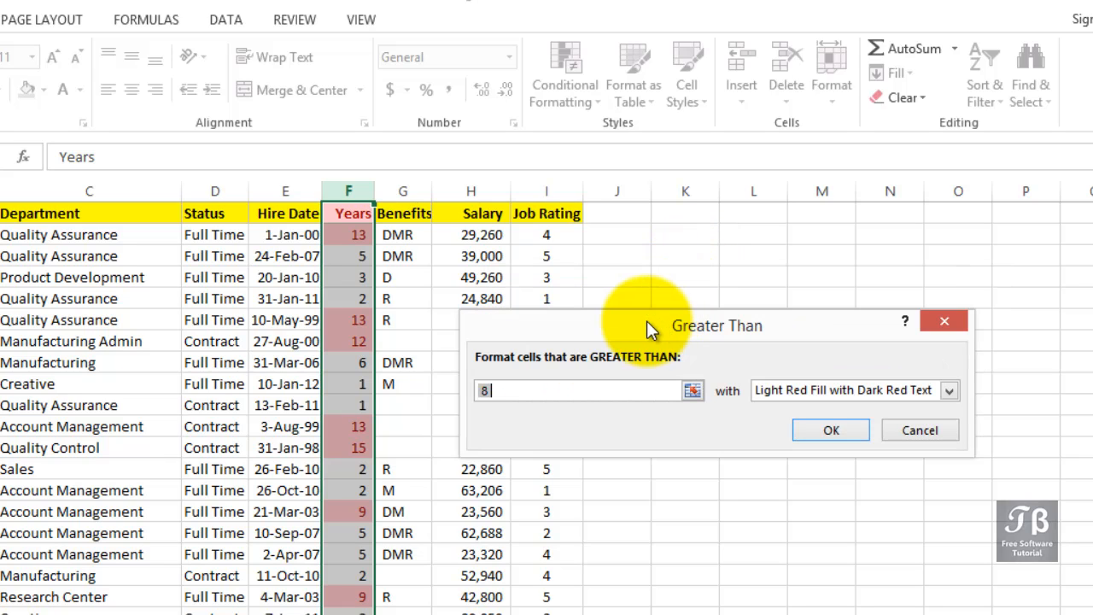
left_click(524, 390)
left_click_drag(523, 390, 452, 391)
type("1")
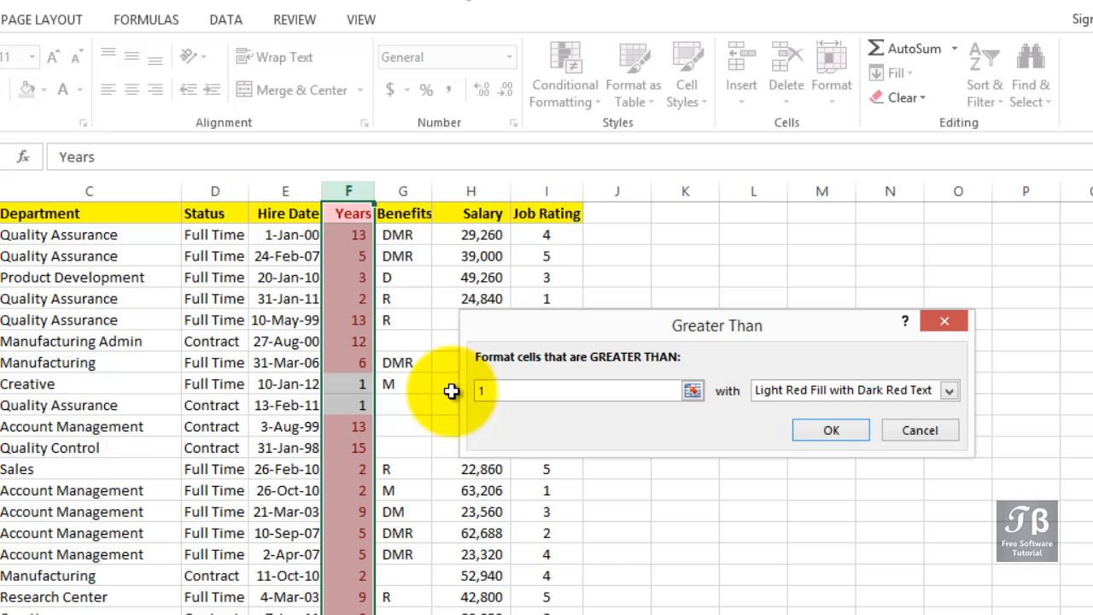
type("0")
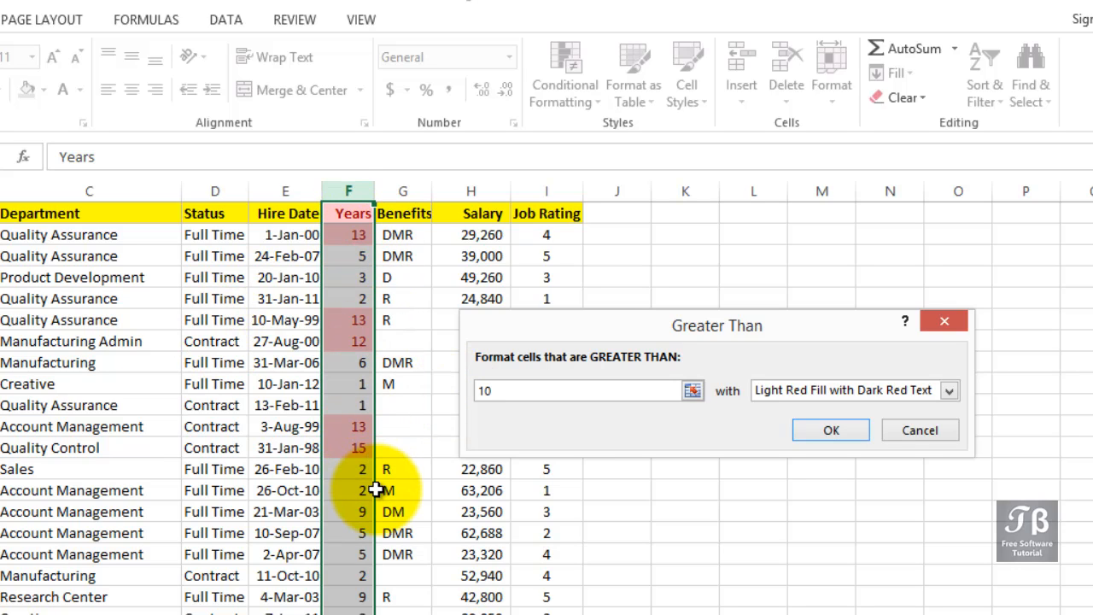
left_click(947, 392)
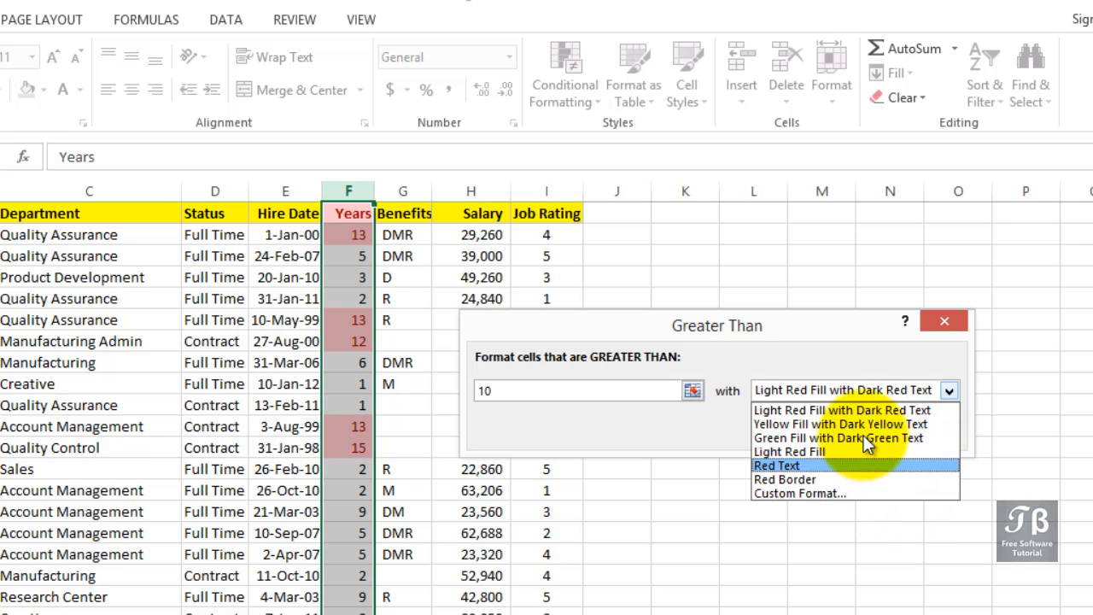
left_click(851, 391)
left_click(854, 389)
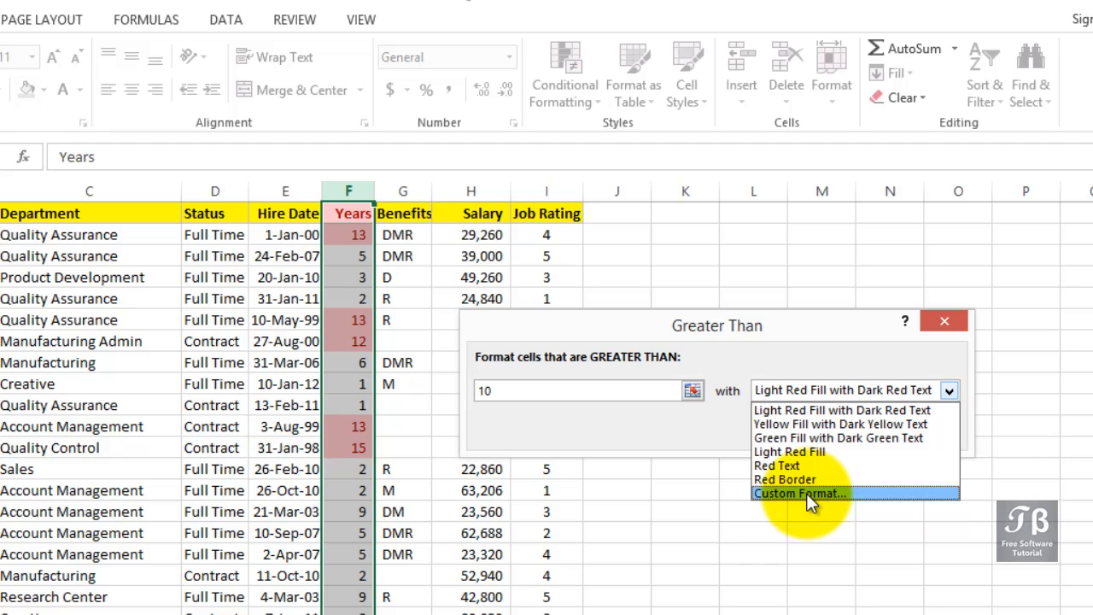
left_click(806, 437)
left_click(817, 430)
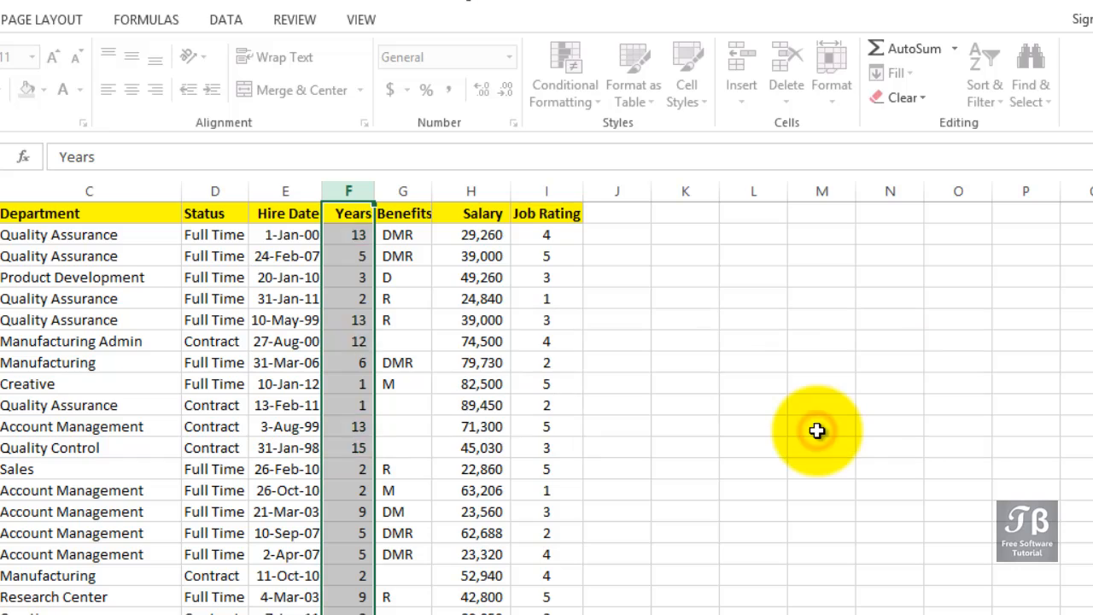
left_click(593, 398)
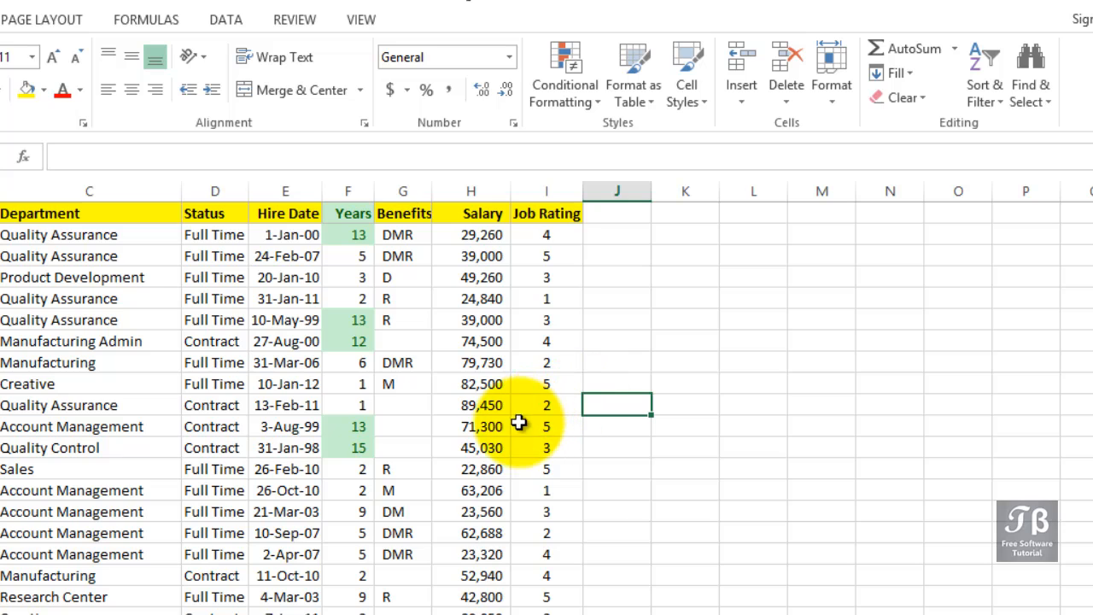
left_click(344, 431)
scroll(344, 431, "down", 1)
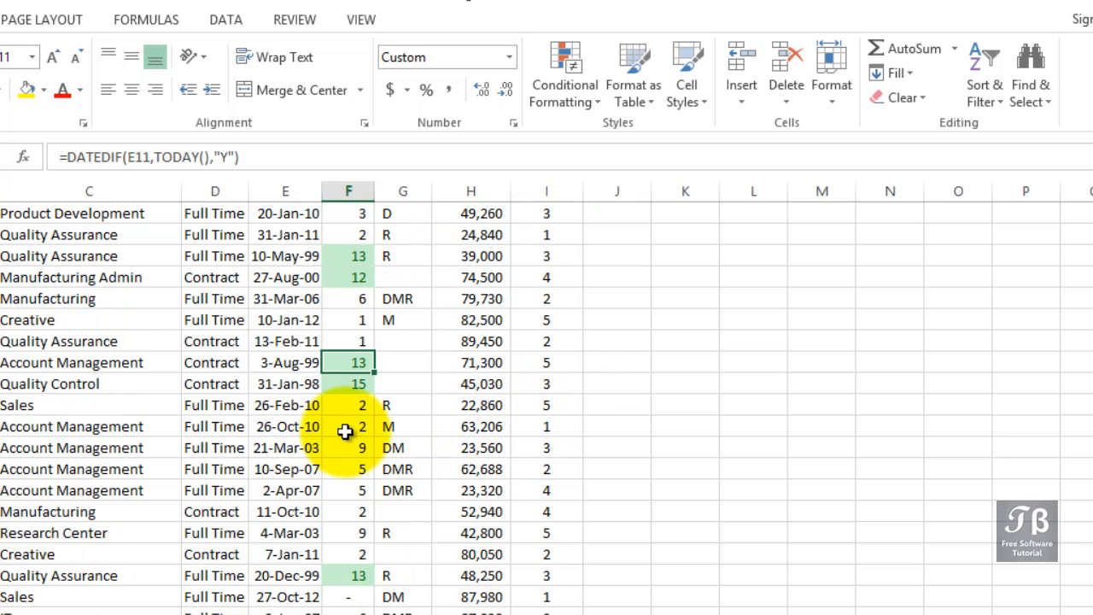
scroll(344, 431, "down", 1)
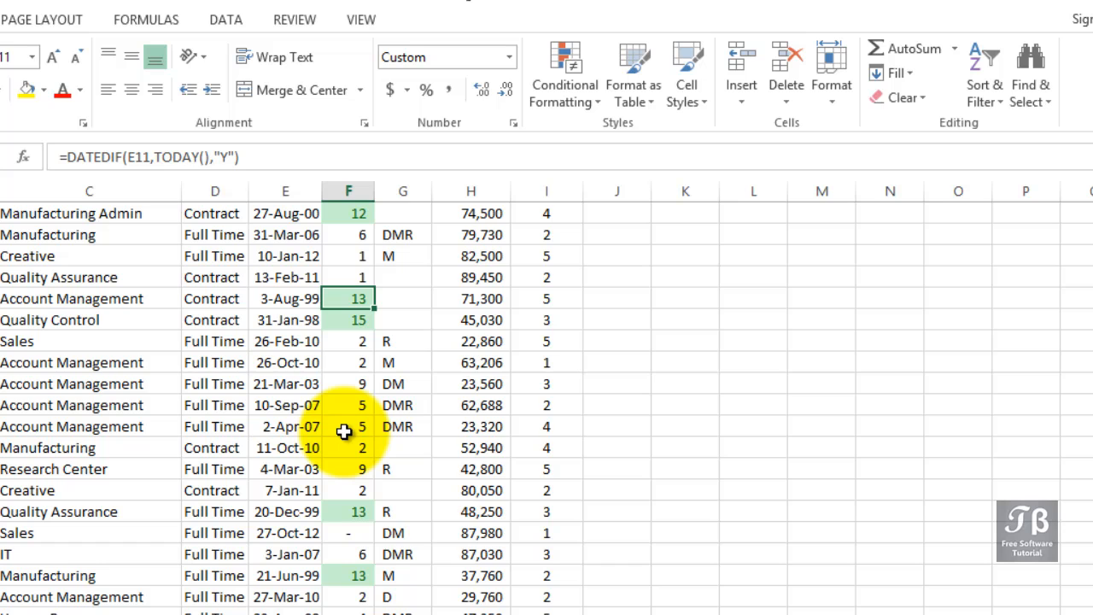
scroll(344, 431, "up", 2)
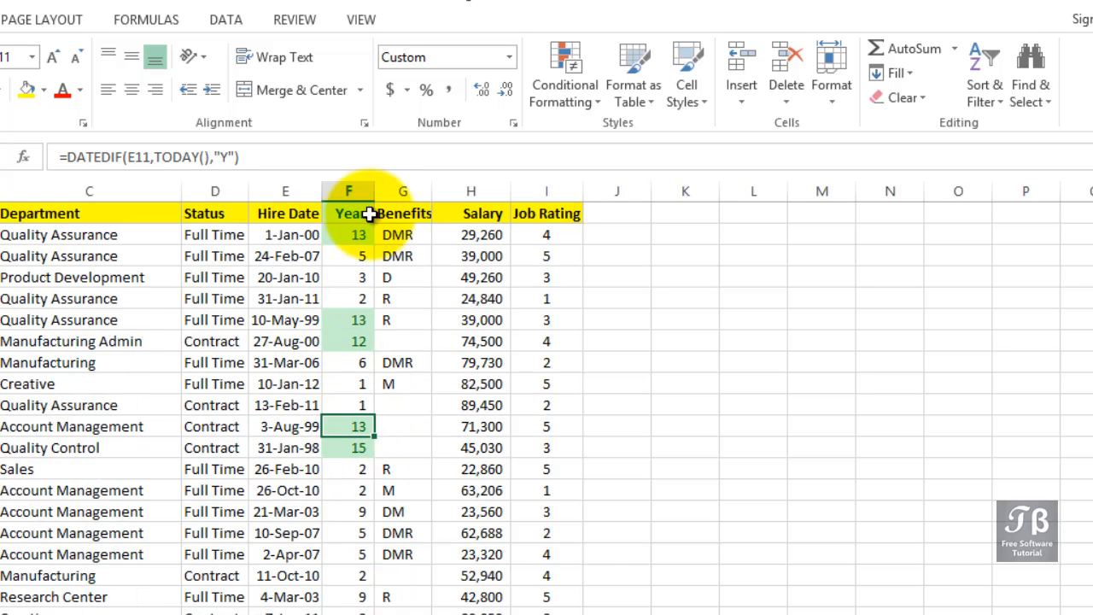
Clear the conditional formatting rules from the selected Years column F.
left_click(353, 186)
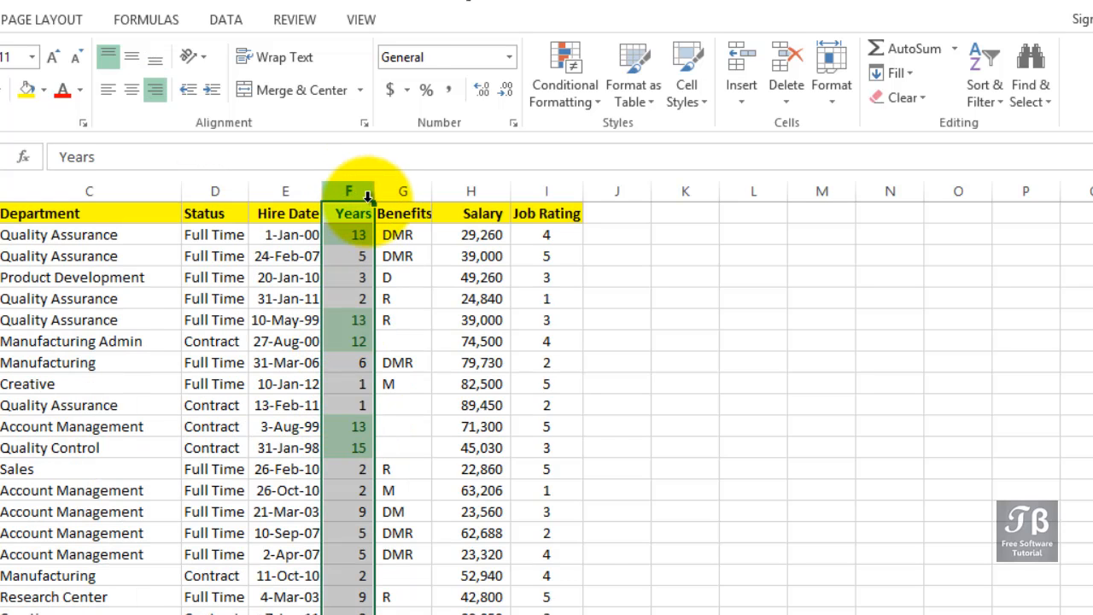
left_click(589, 99)
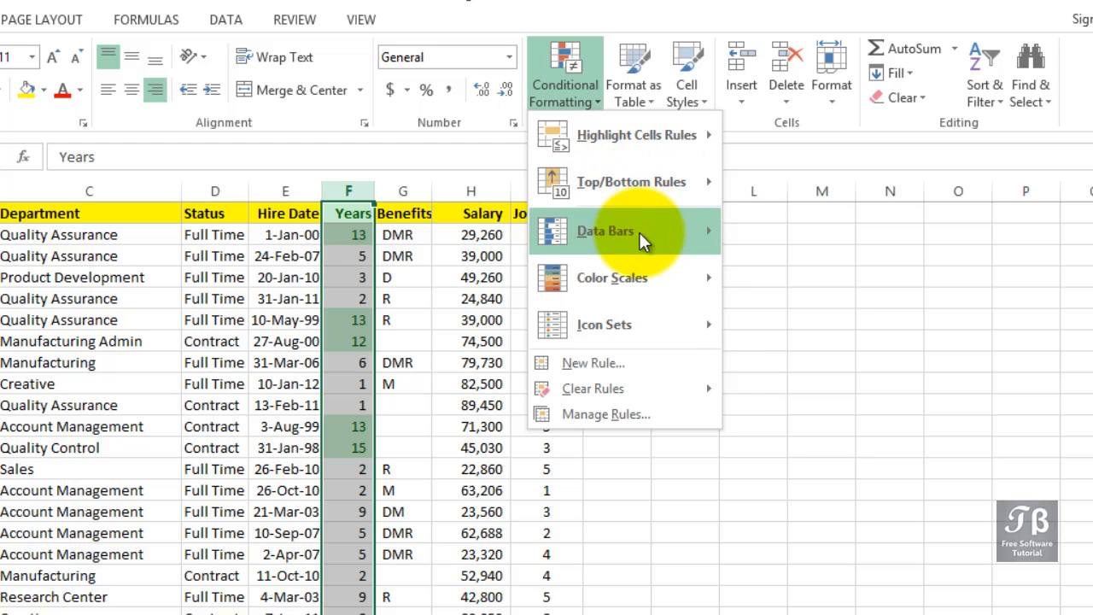
mouse_move(640, 232)
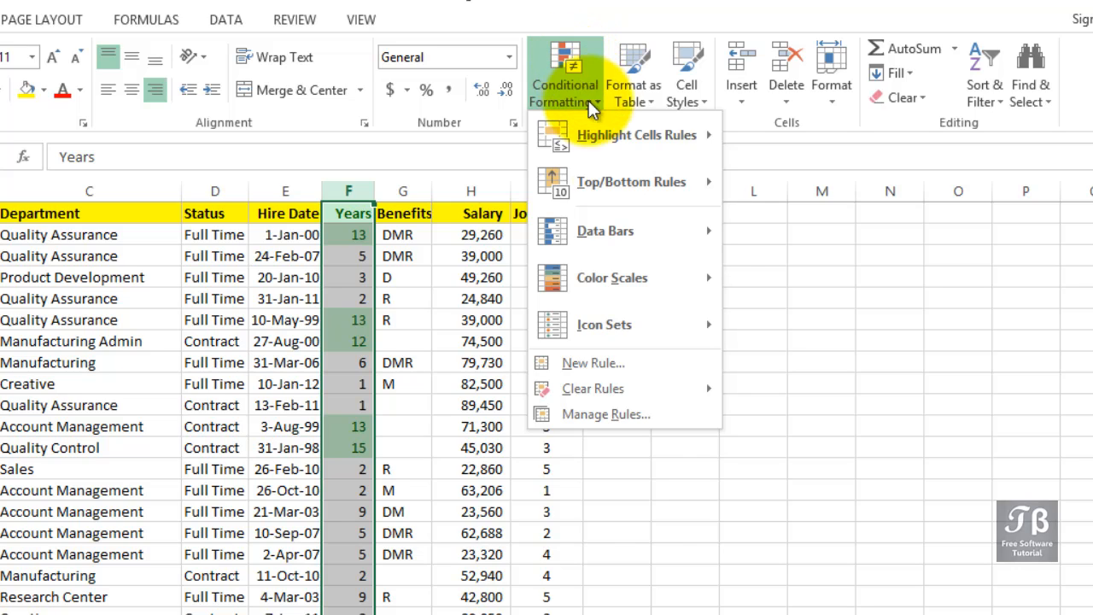
mouse_move(664, 389)
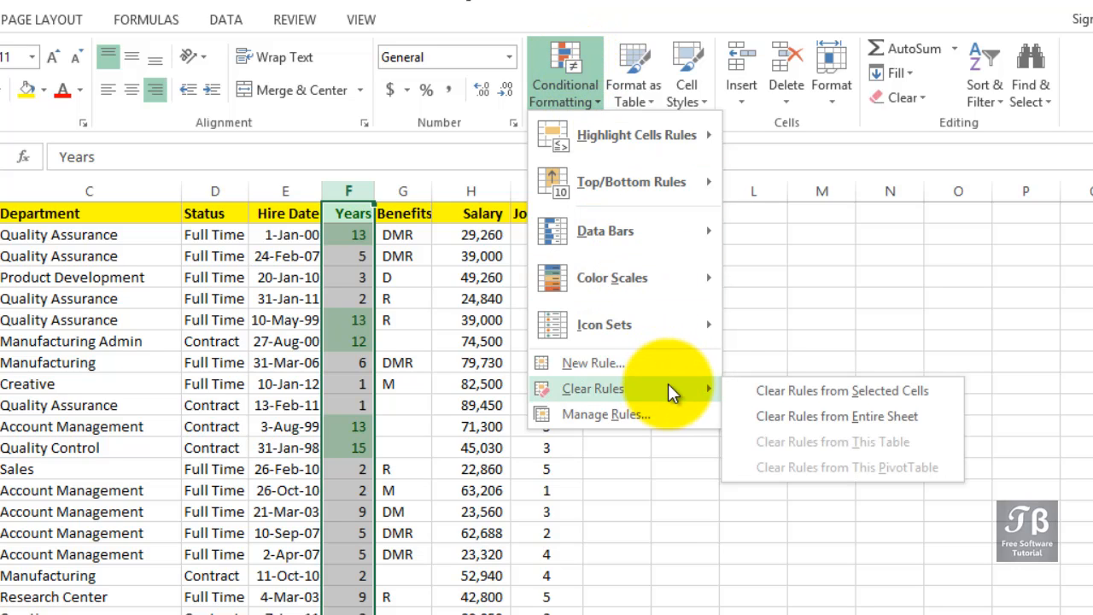
left_click(758, 391)
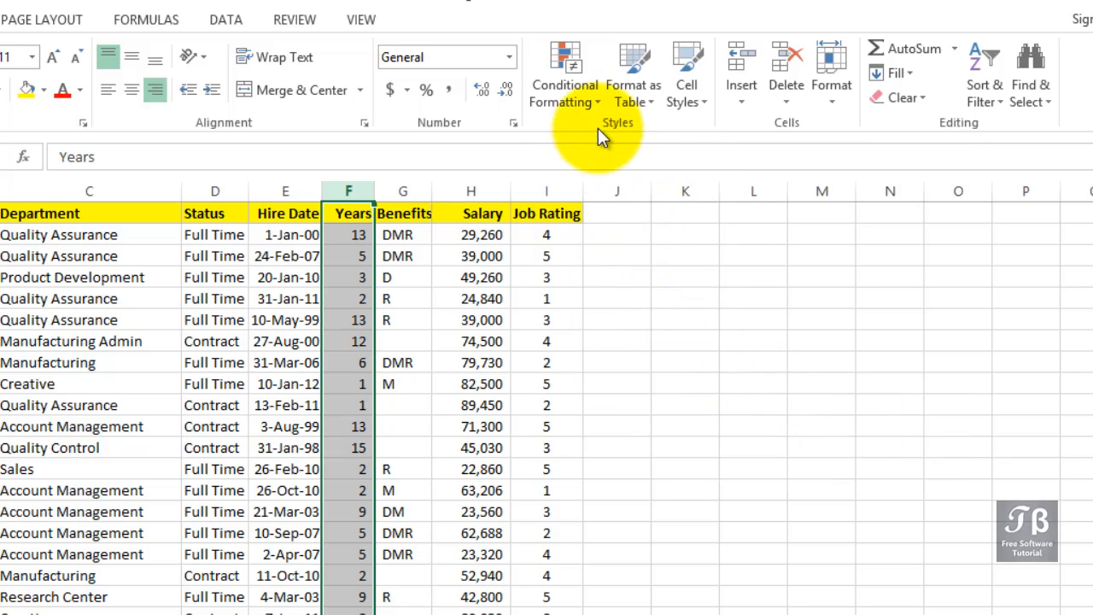
left_click(591, 106)
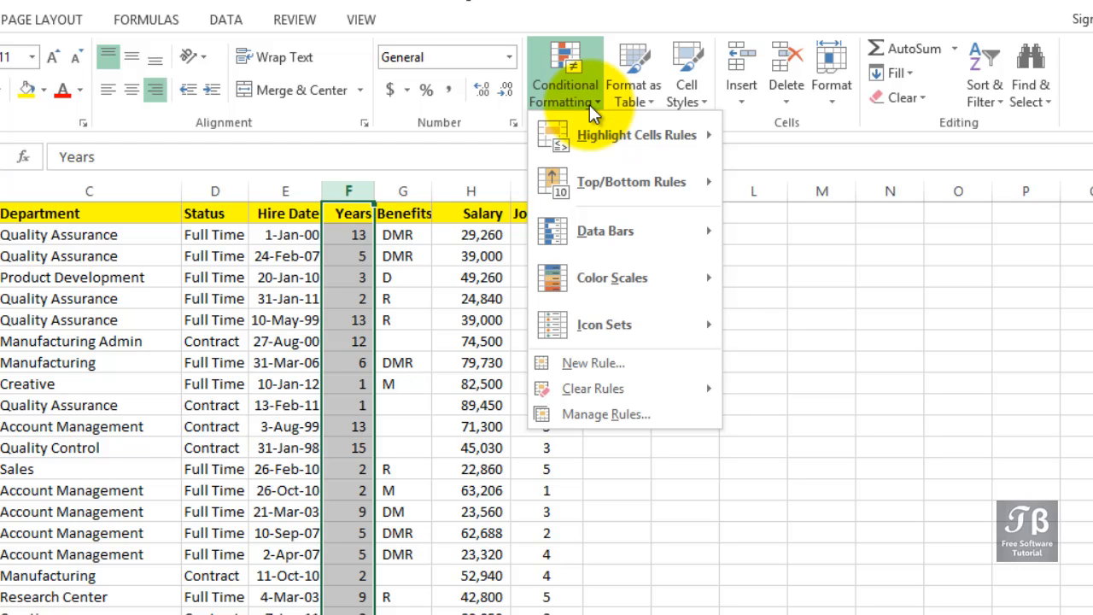
Browse the Top/Bottom Rules, Data Bars and Color Scales galleries for the Years column.
mouse_move(616, 177)
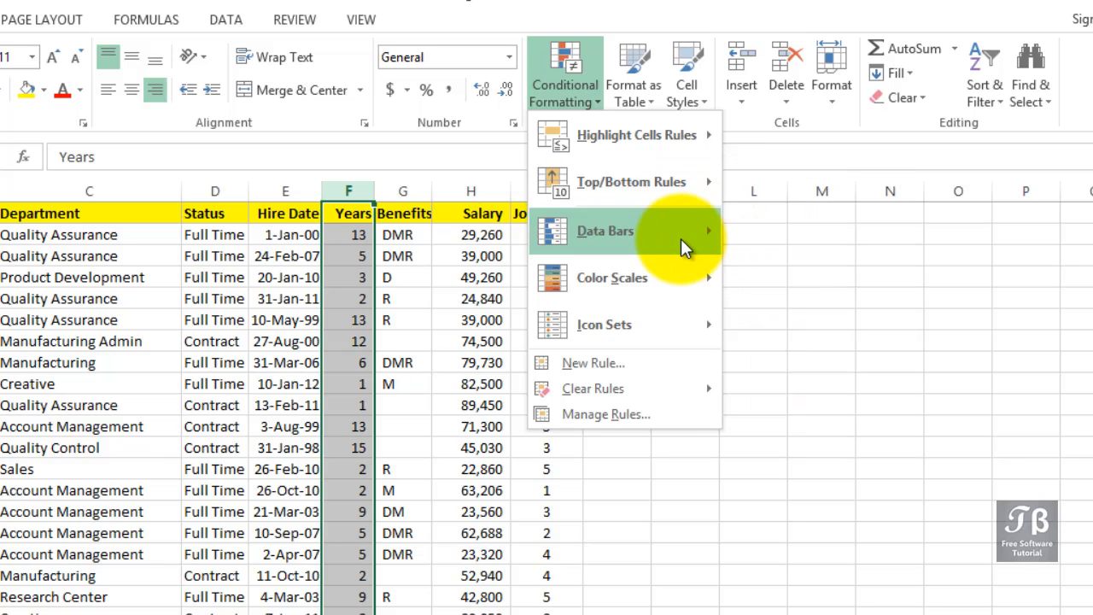
mouse_move(680, 238)
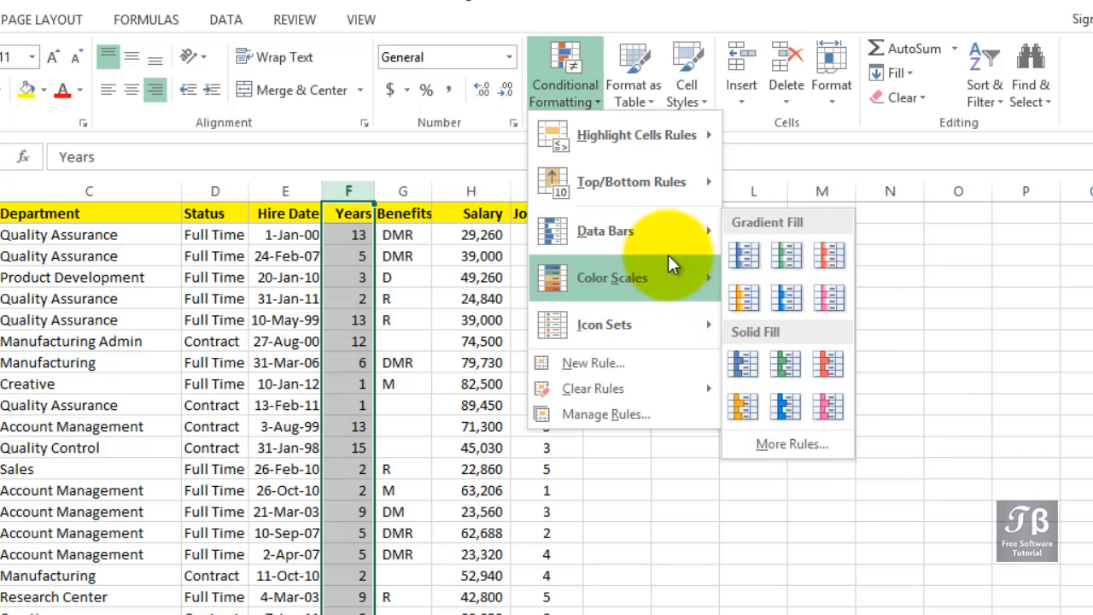
Preview Color Scales and Icon Sets, dismiss the menu unapplied, and select the Salary column H.
mouse_move(662, 273)
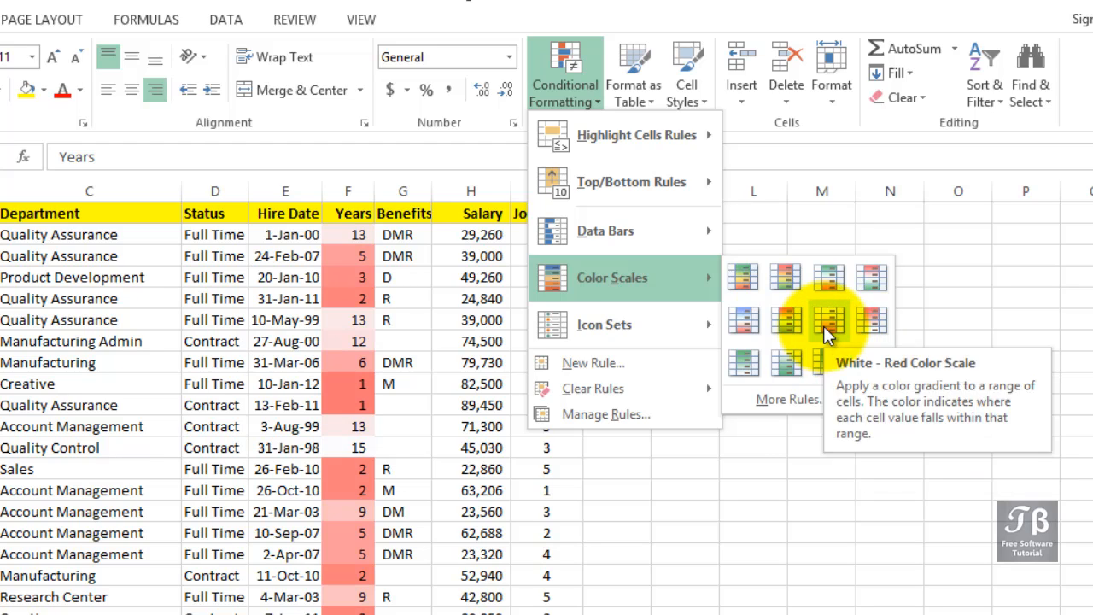
mouse_move(695, 331)
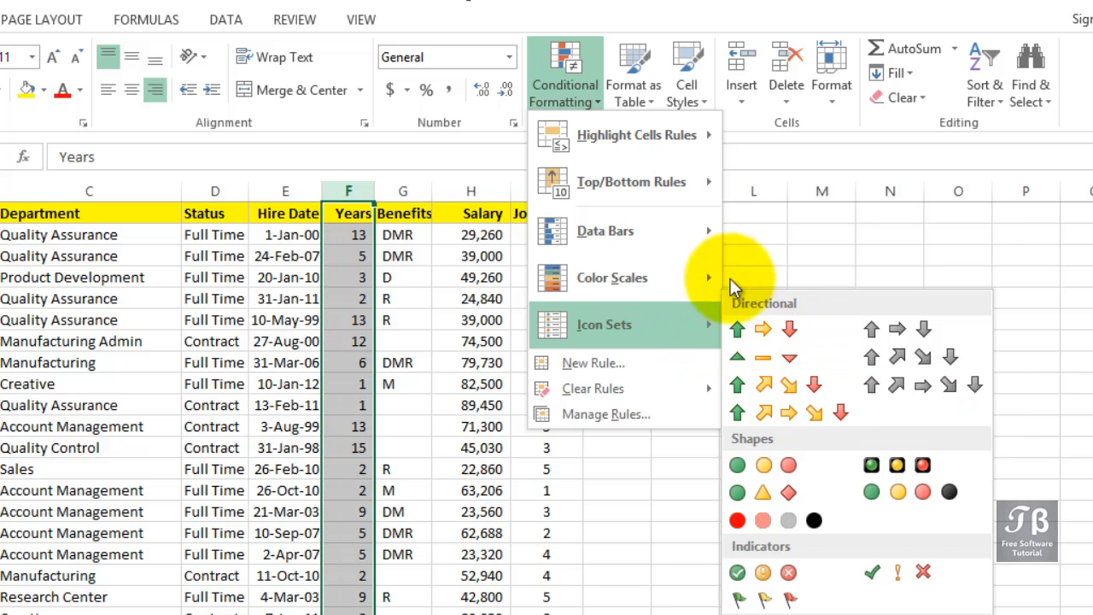
mouse_move(713, 278)
left_click(741, 175)
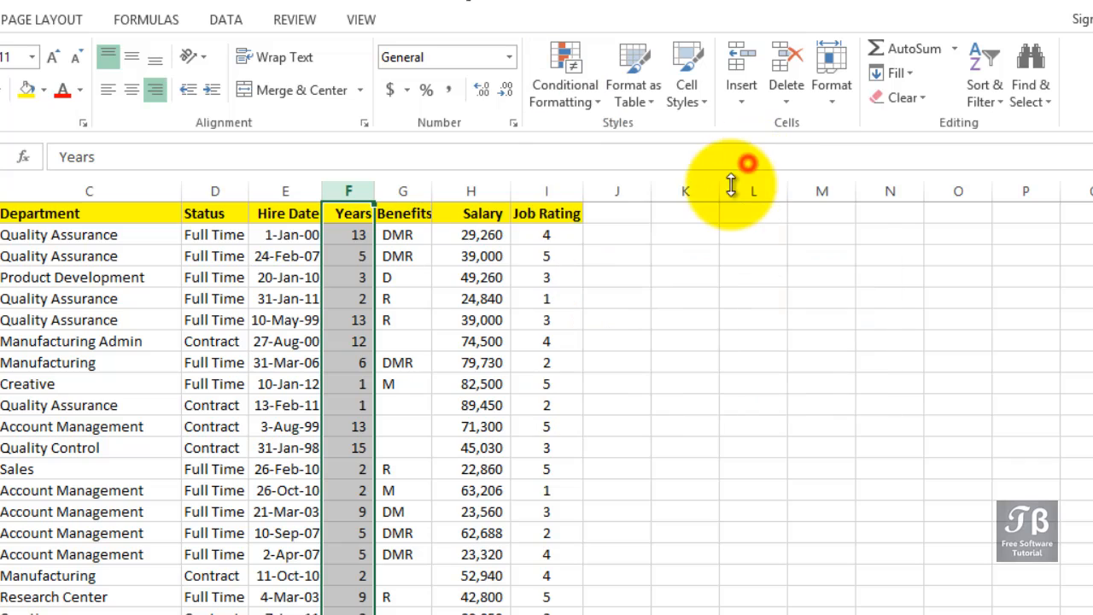
left_click(480, 193)
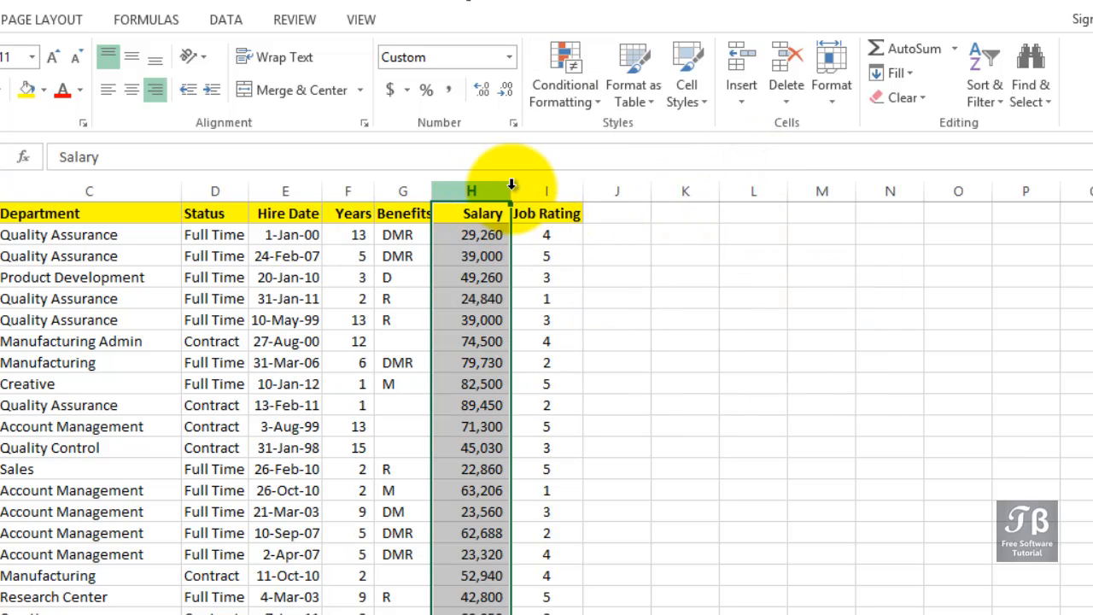
Apply the 3 Arrows (Colored) icon set to the Salary column H.
left_click(578, 94)
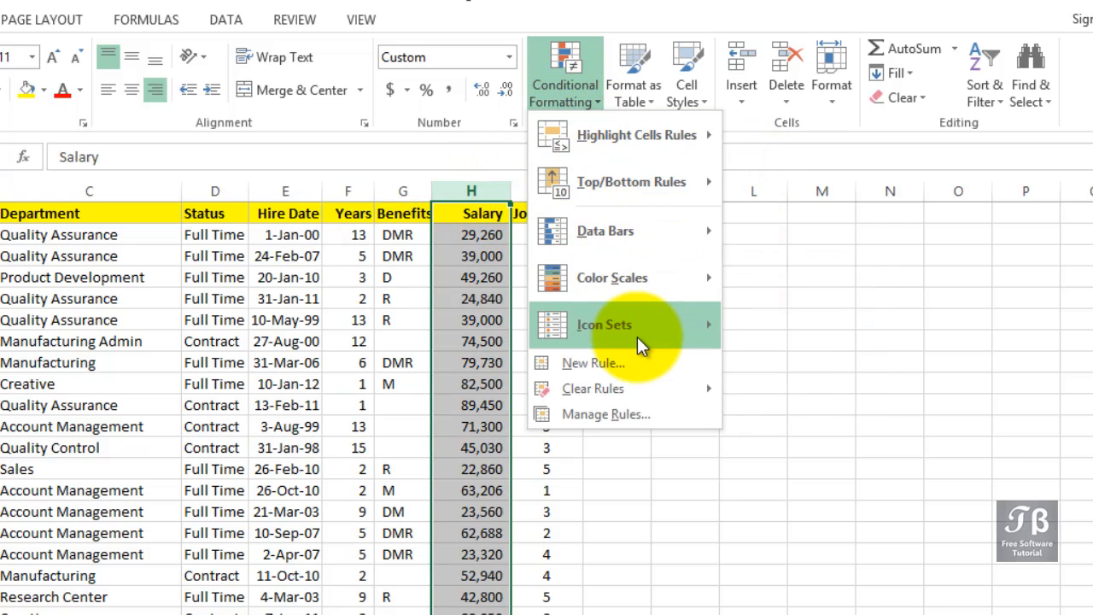
mouse_move(637, 336)
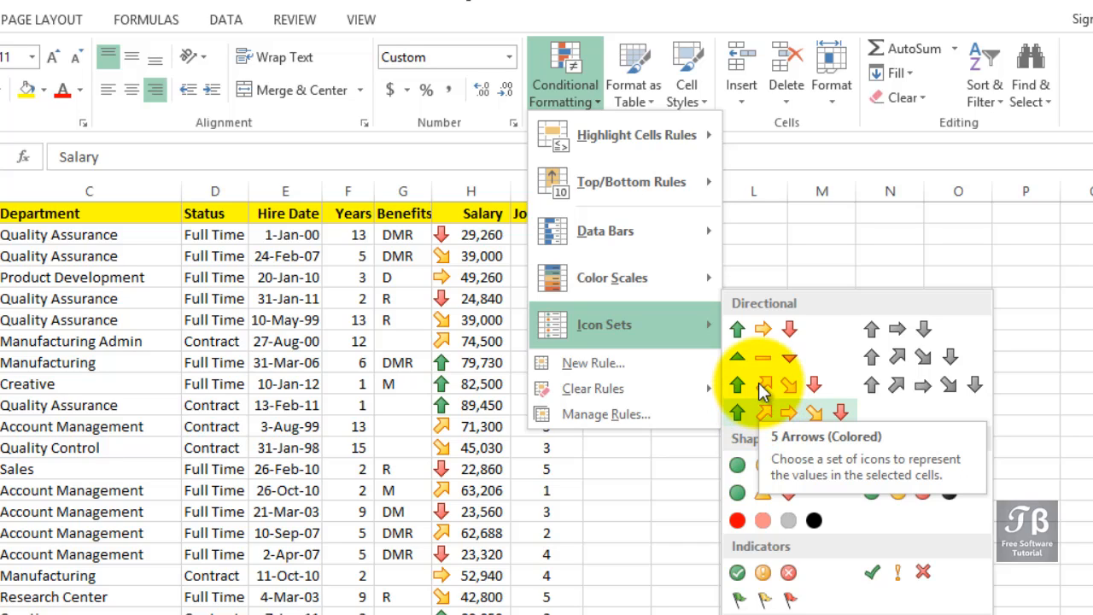
left_click(758, 330)
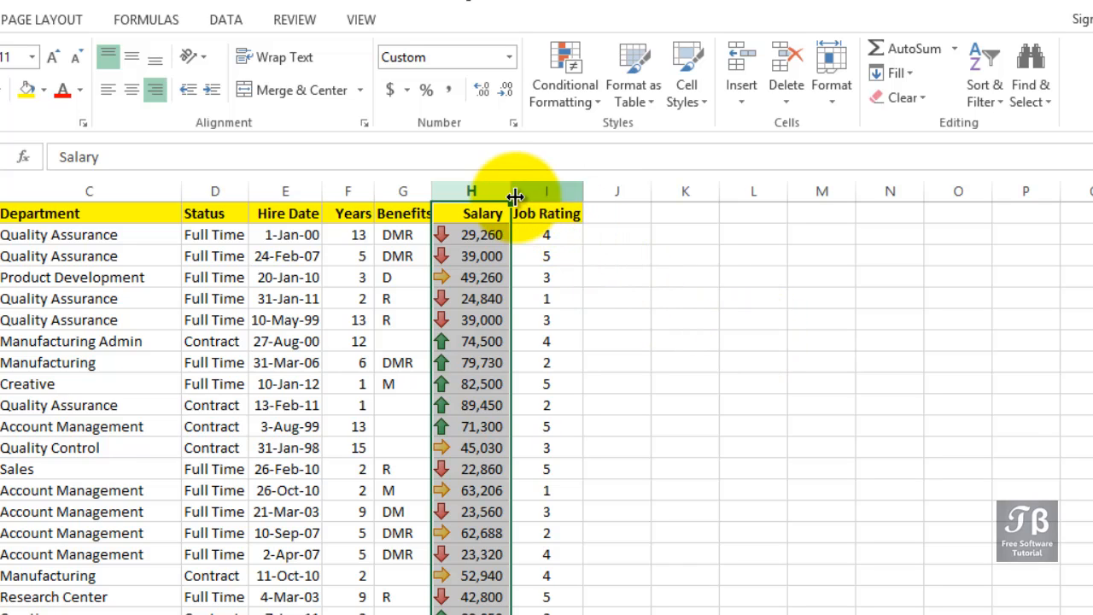
Widen the Salary column slightly, reselect column H, and bring up Conditional Formatting again.
left_click_drag(512, 197, 517, 195)
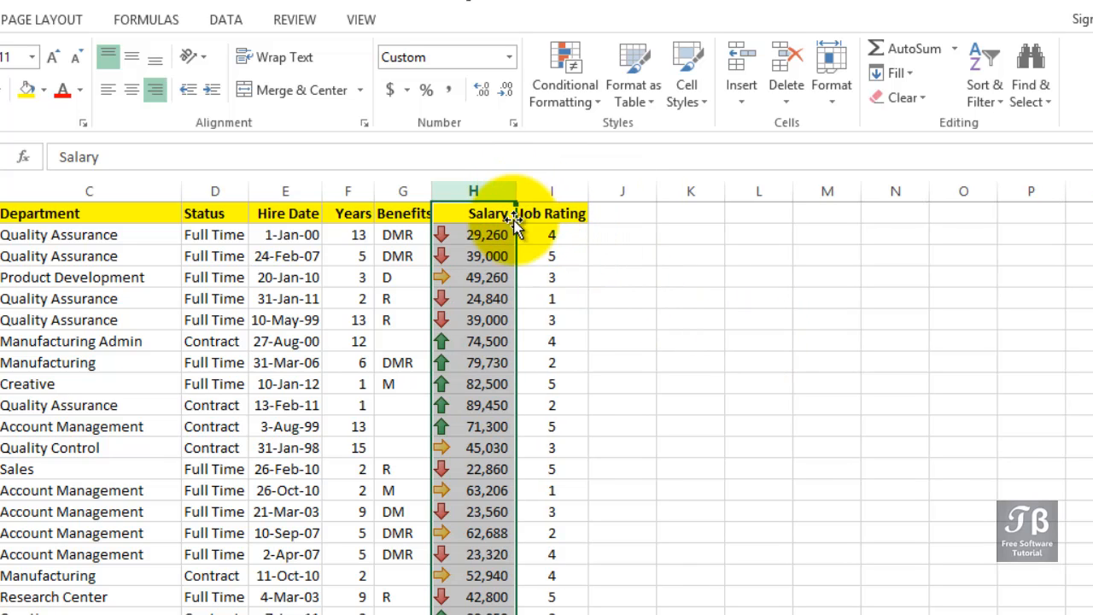
left_click(491, 294)
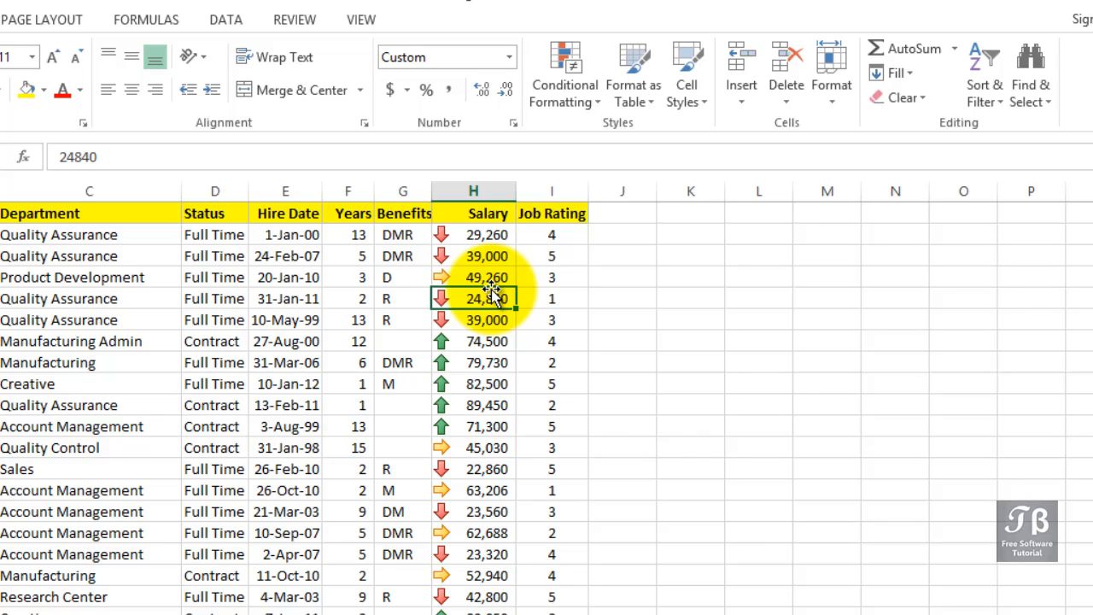
left_click(479, 190)
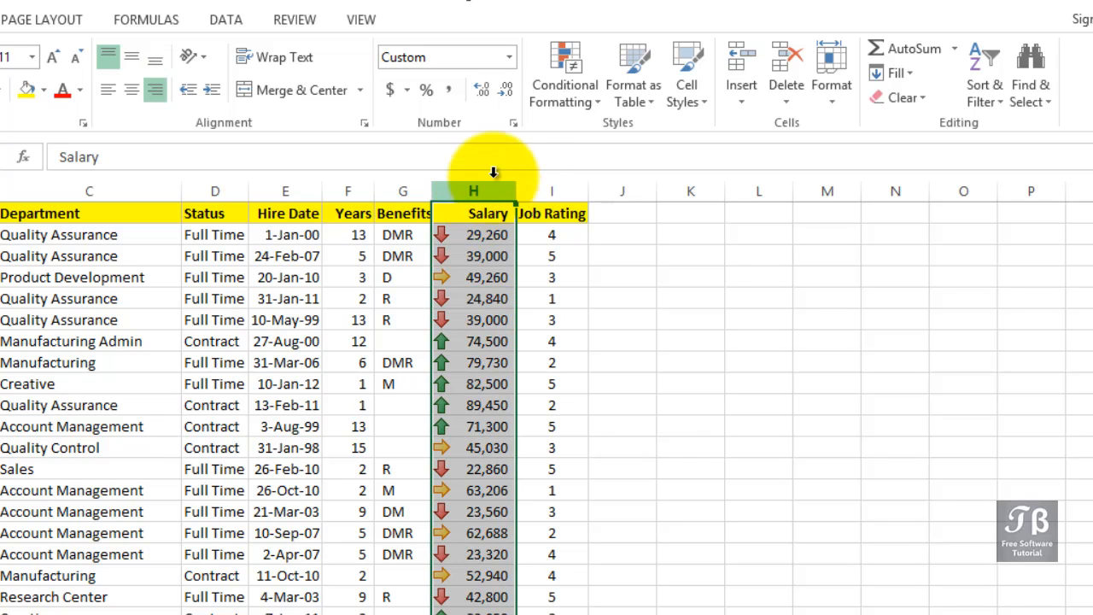
left_click(584, 104)
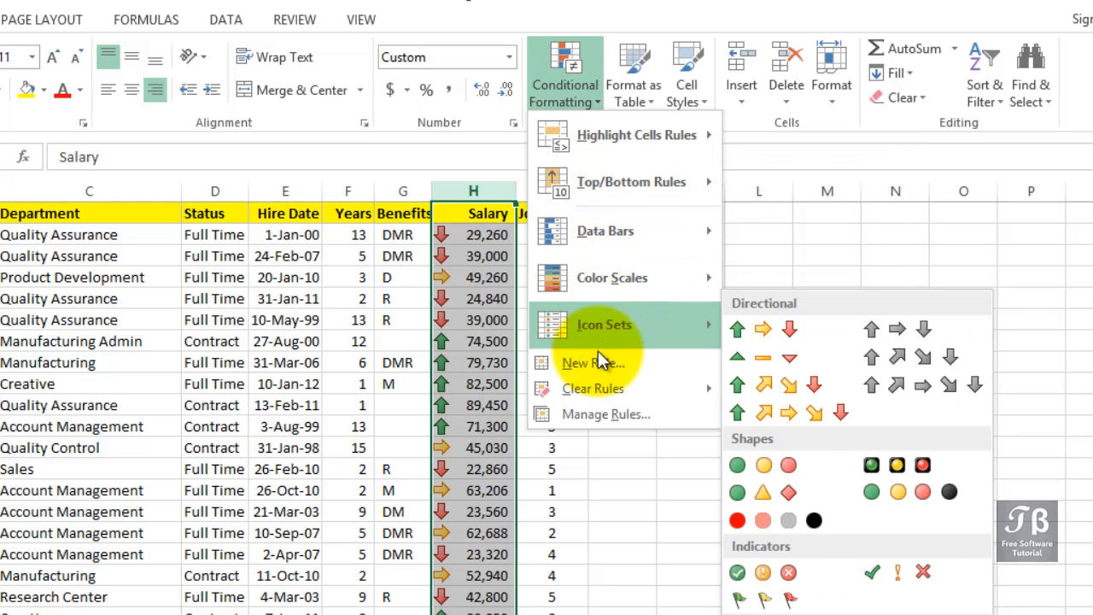
Edit the Salary Icon Set rule through Manage Rules to enable Show Icon Only.
left_click(600, 412)
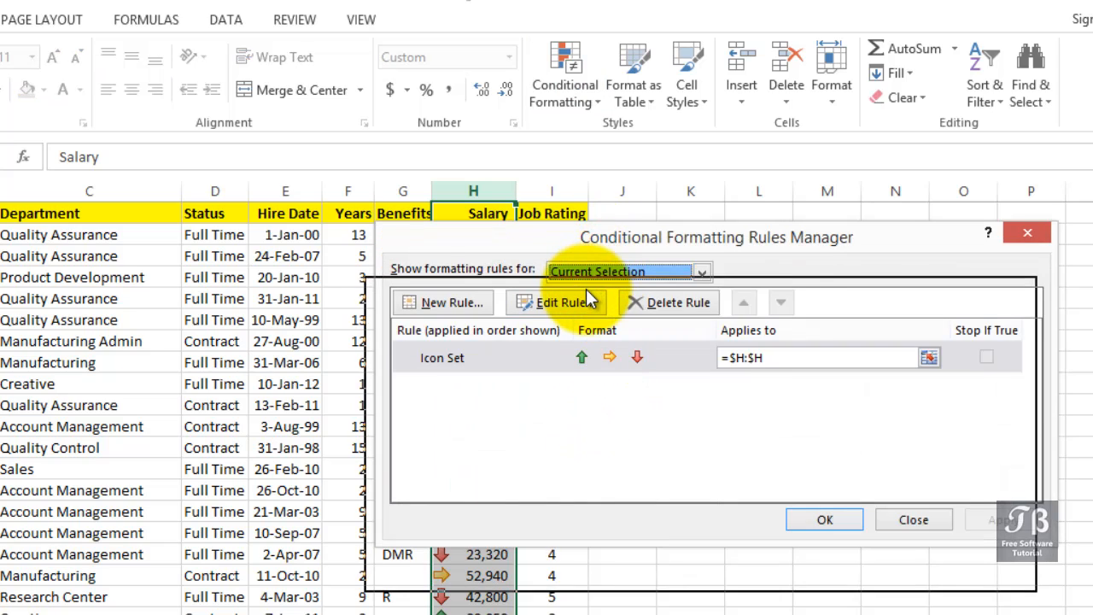
left_click_drag(602, 240, 677, 294)
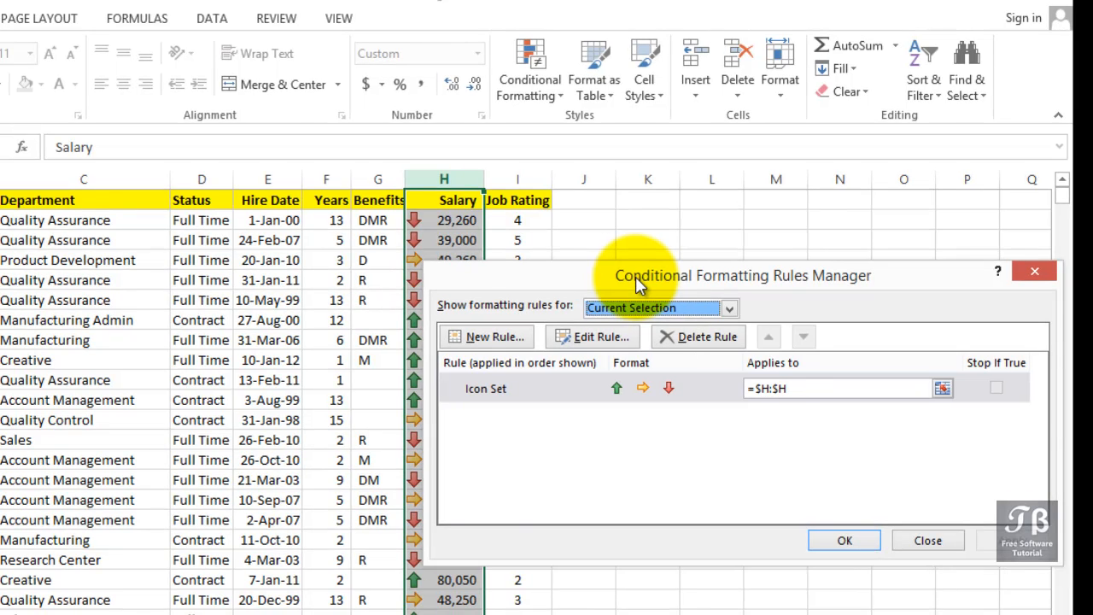
left_click(556, 389)
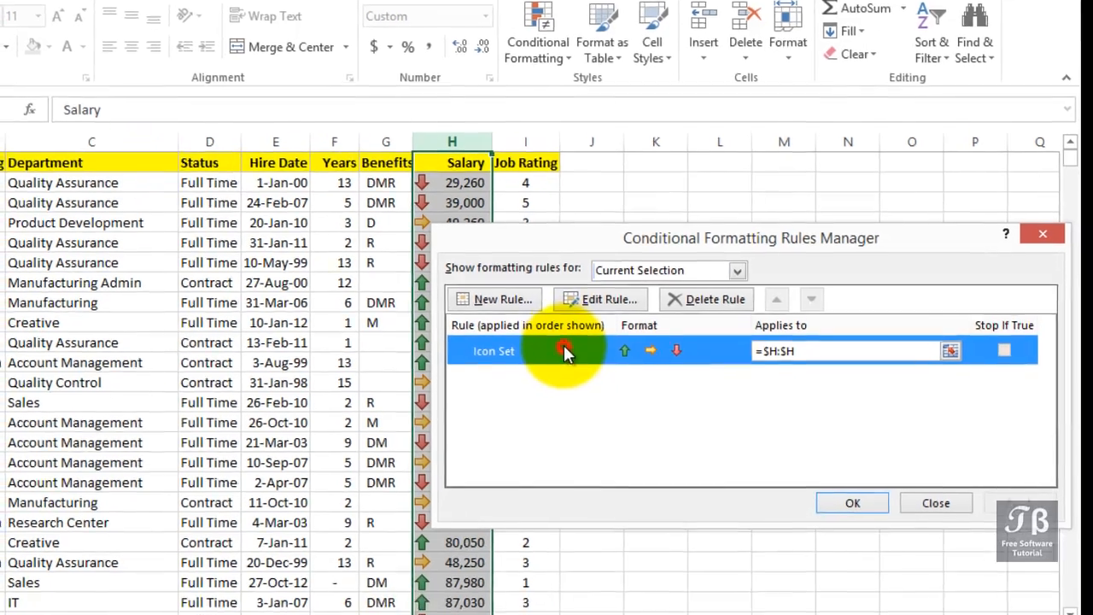
left_click(600, 299)
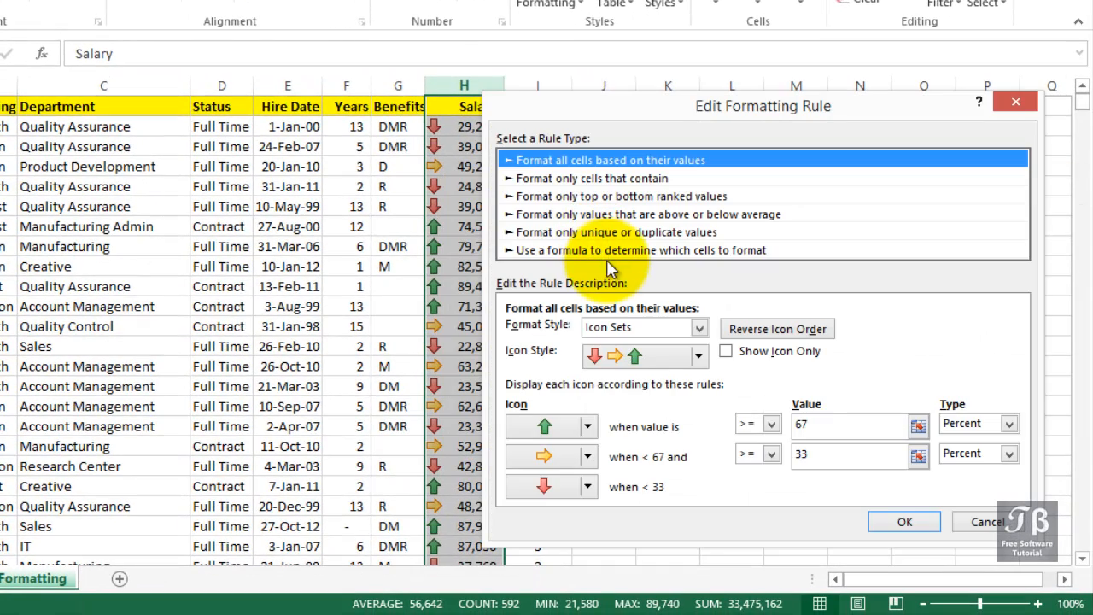
left_click(725, 352)
left_click(893, 522)
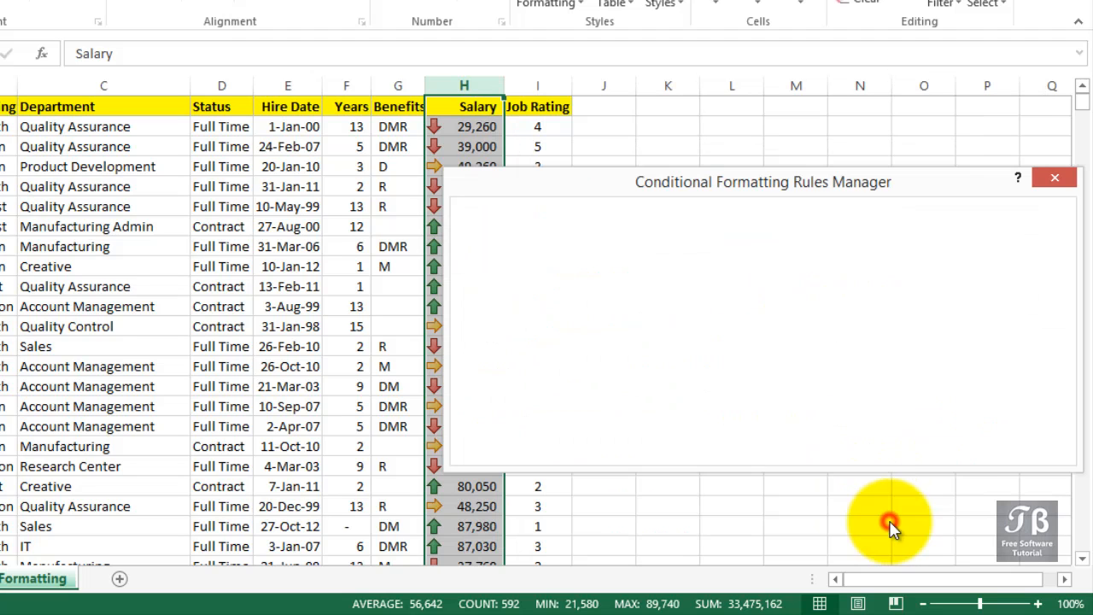
left_click(863, 447)
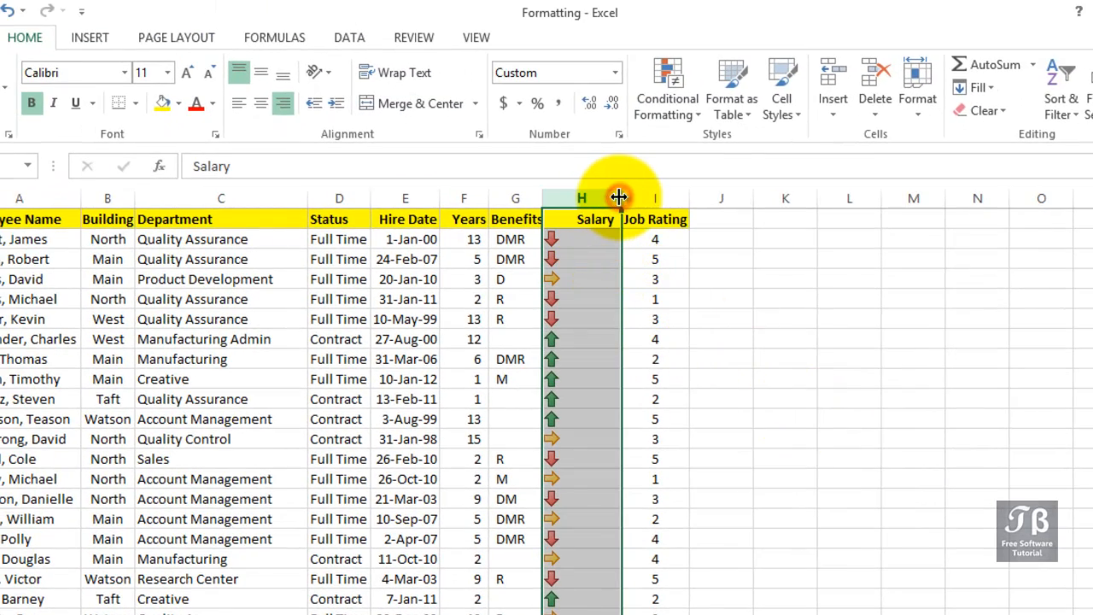
Narrow the Salary column to fit the arrows, center them, then inspect cells H2 and F3.
left_click_drag(618, 197, 596, 197)
left_click(261, 103)
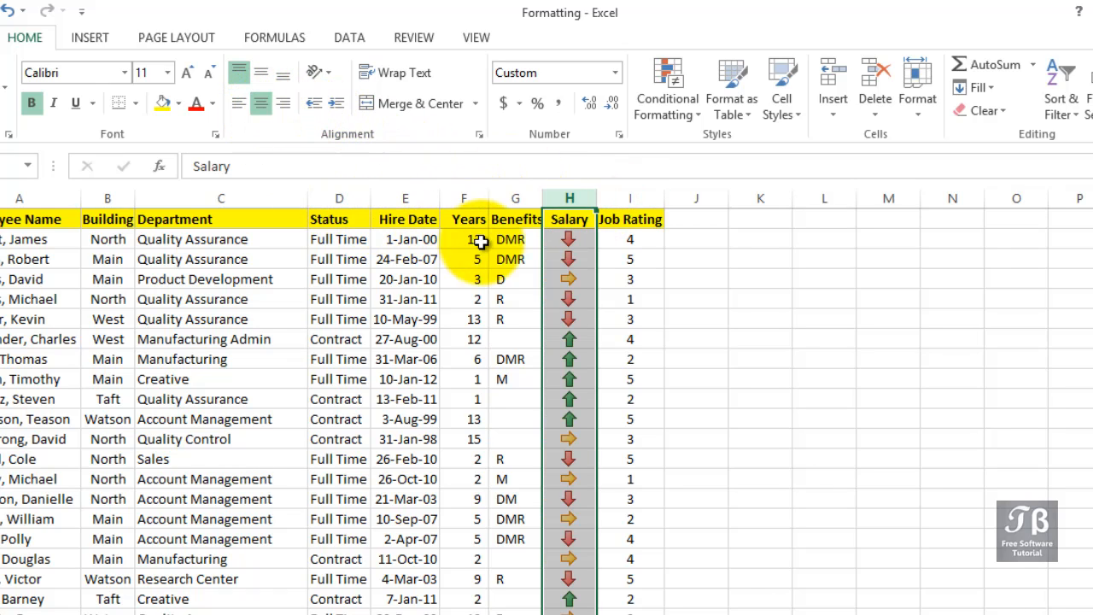
left_click(568, 241)
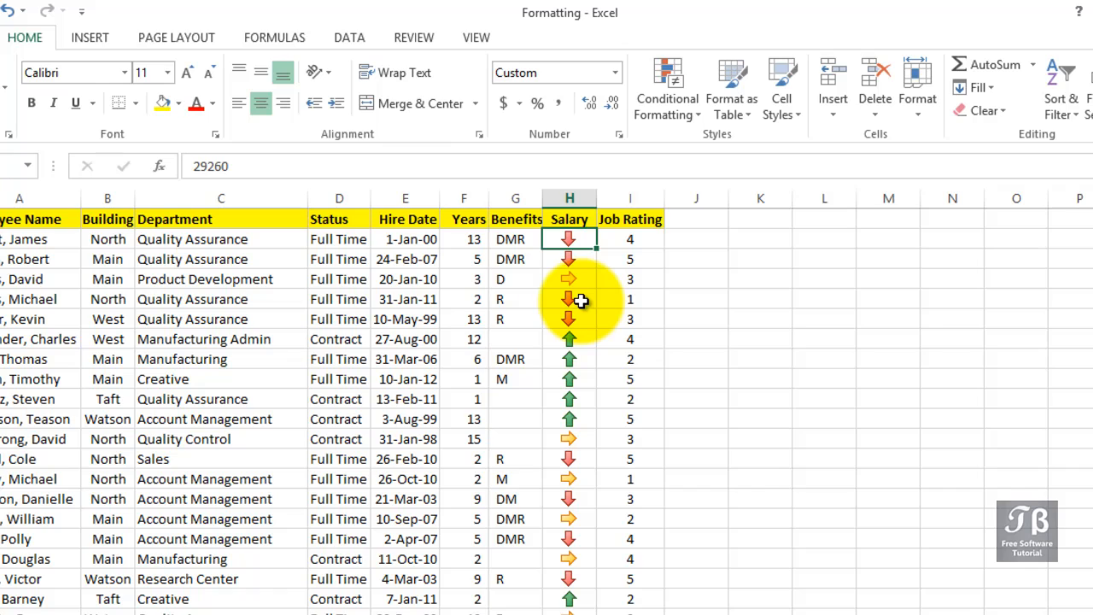
left_click(478, 259)
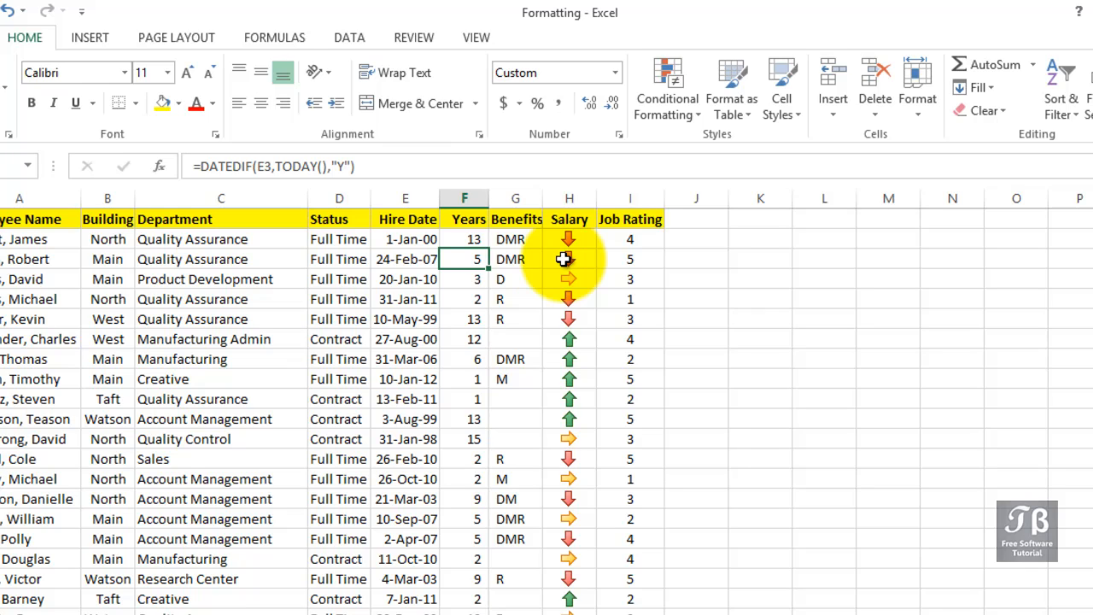
Reselect Salary and dismiss Conditional Formatting unused, then select the Status column D.
left_click(570, 197)
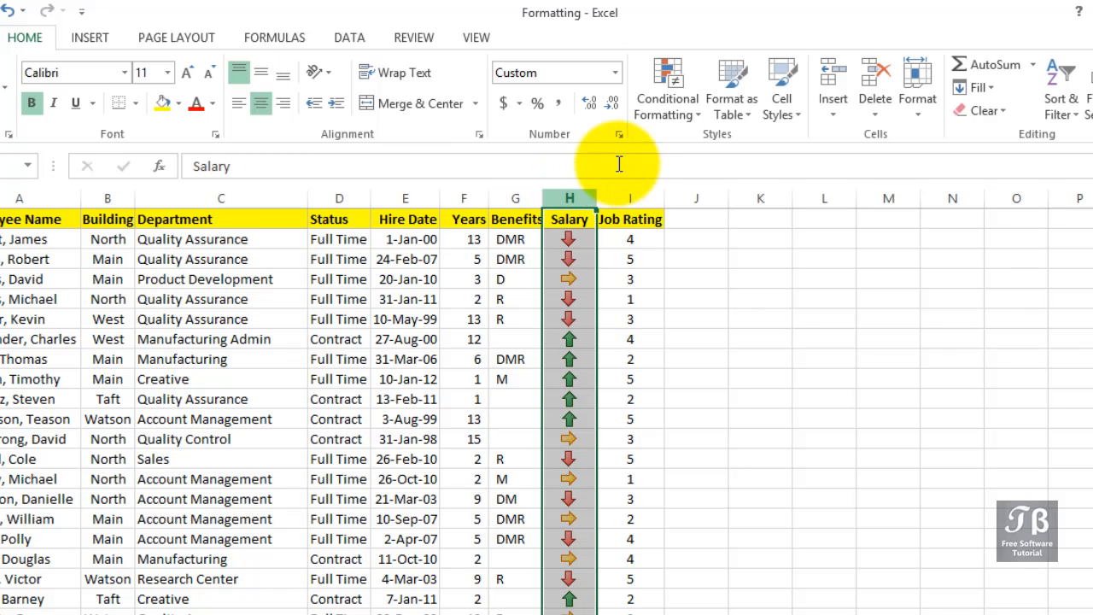
left_click(690, 85)
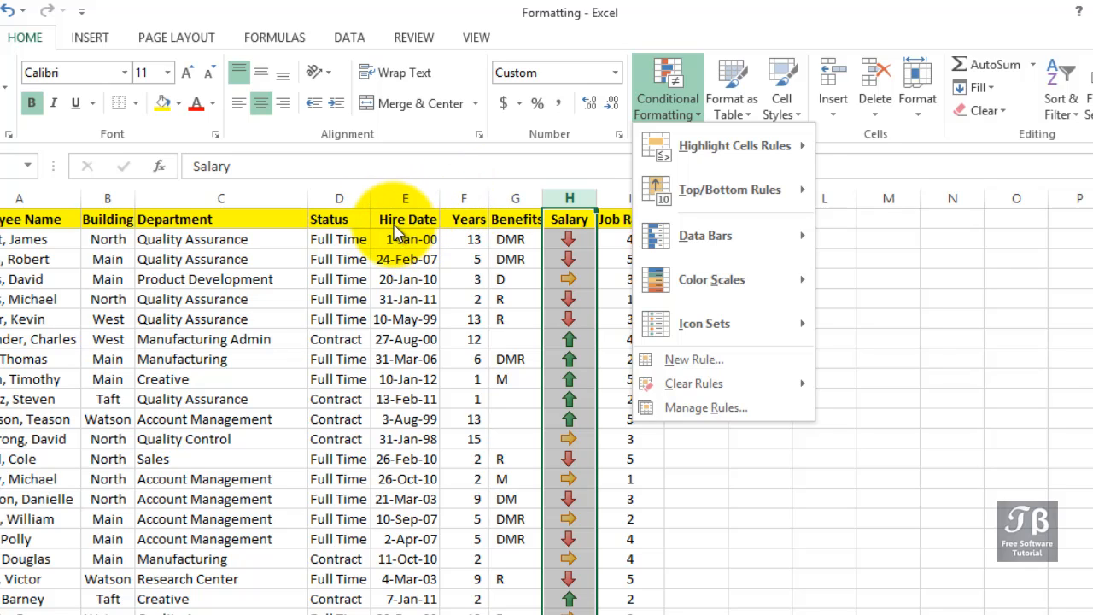
left_click(357, 200)
left_click(357, 200)
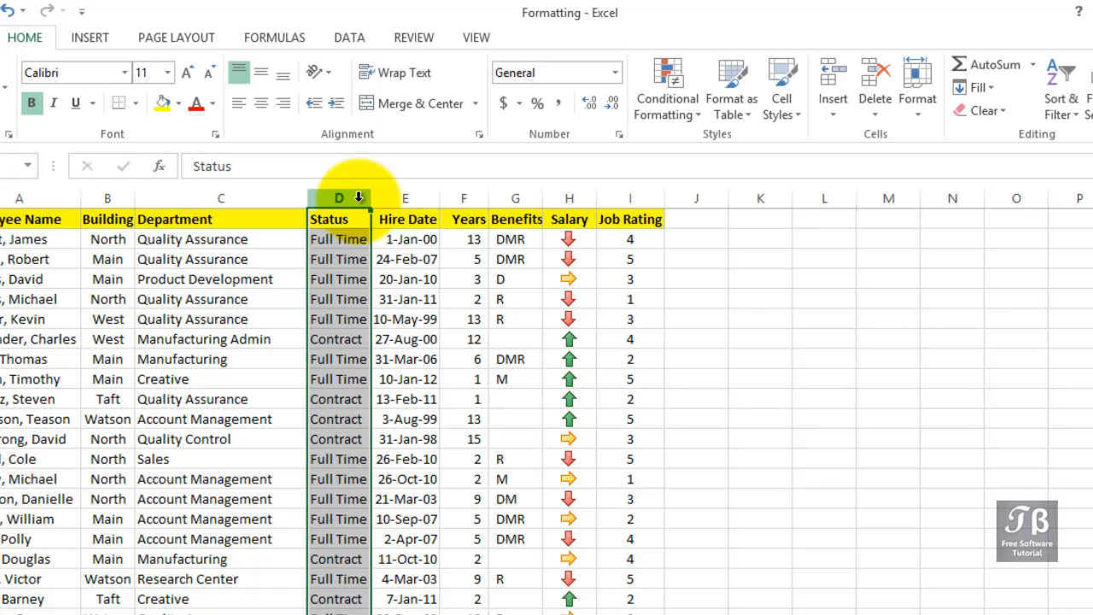
Add an Equal To highlight rule on Status column D matching 'Contract' with Light Red Fill.
left_click(689, 111)
mouse_move(694, 133)
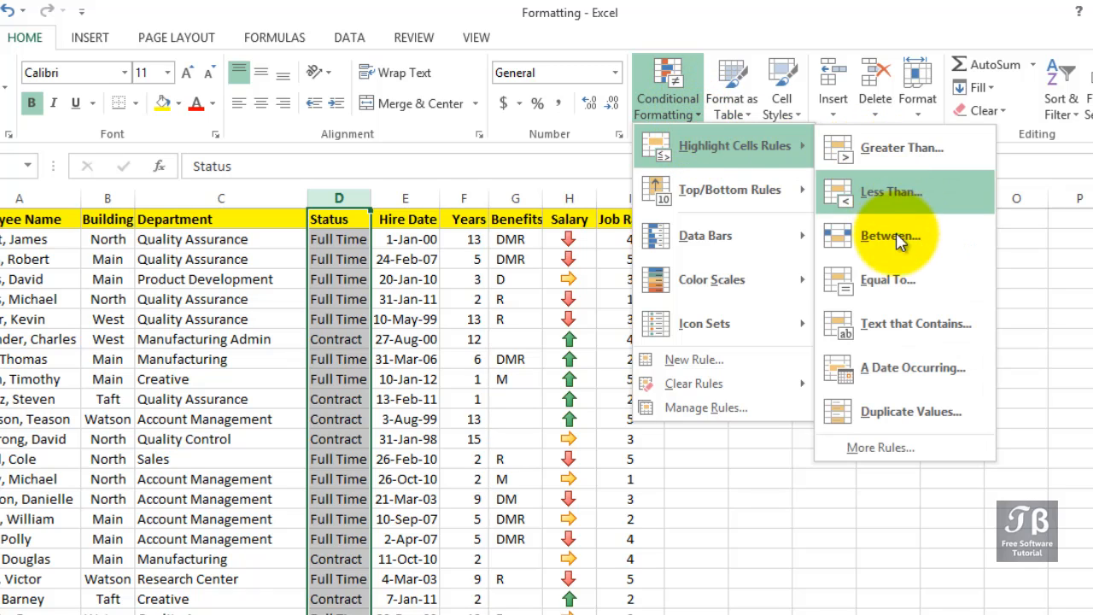
left_click(895, 274)
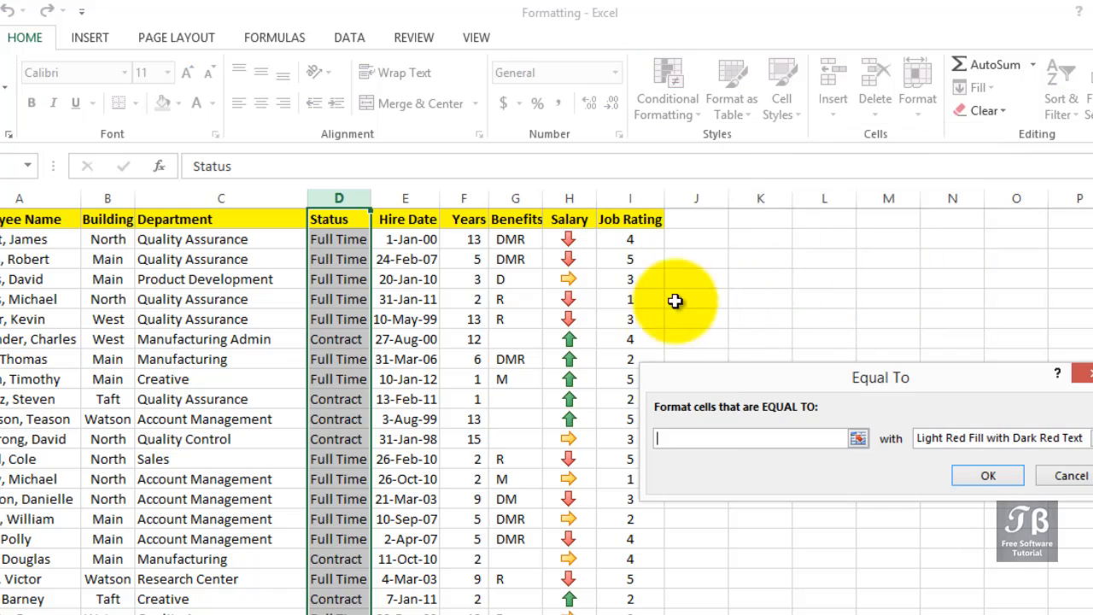
left_click(702, 438)
type("C")
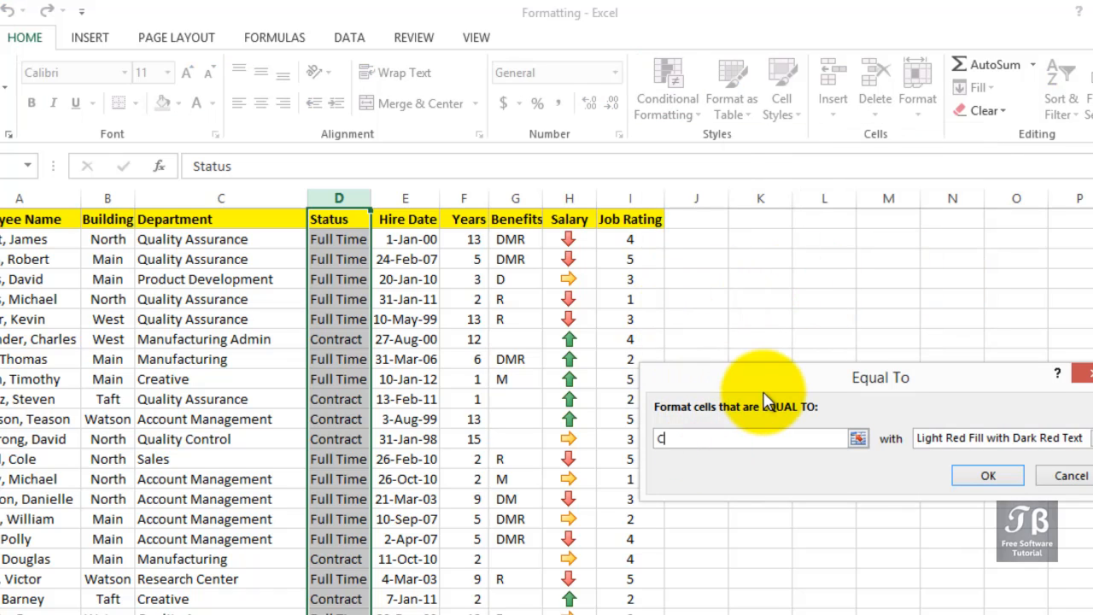
type("ontract")
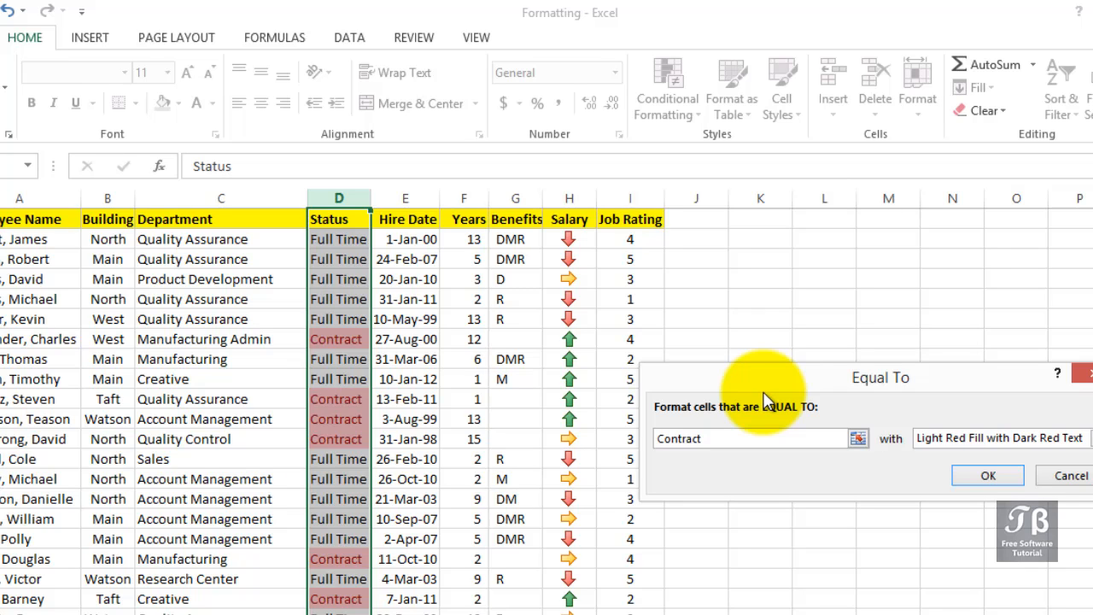
left_click(990, 476)
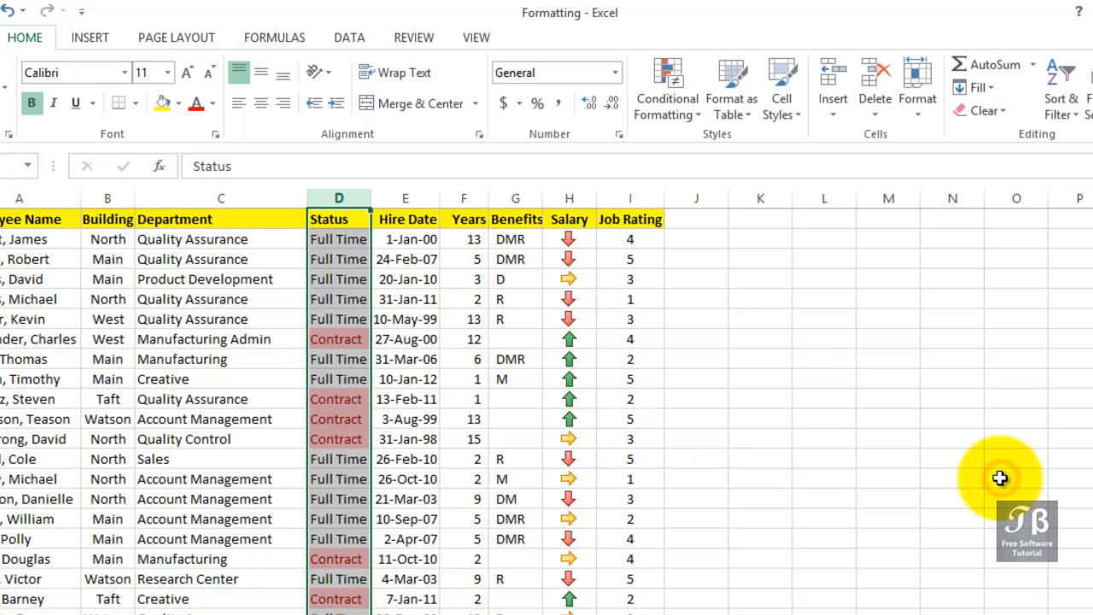
left_click(386, 319)
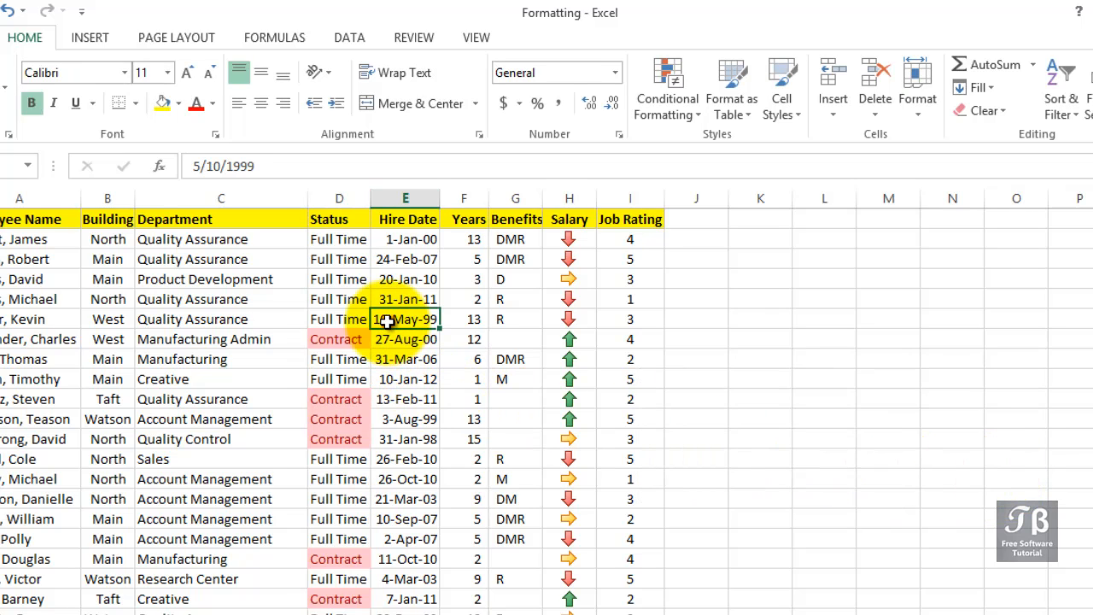